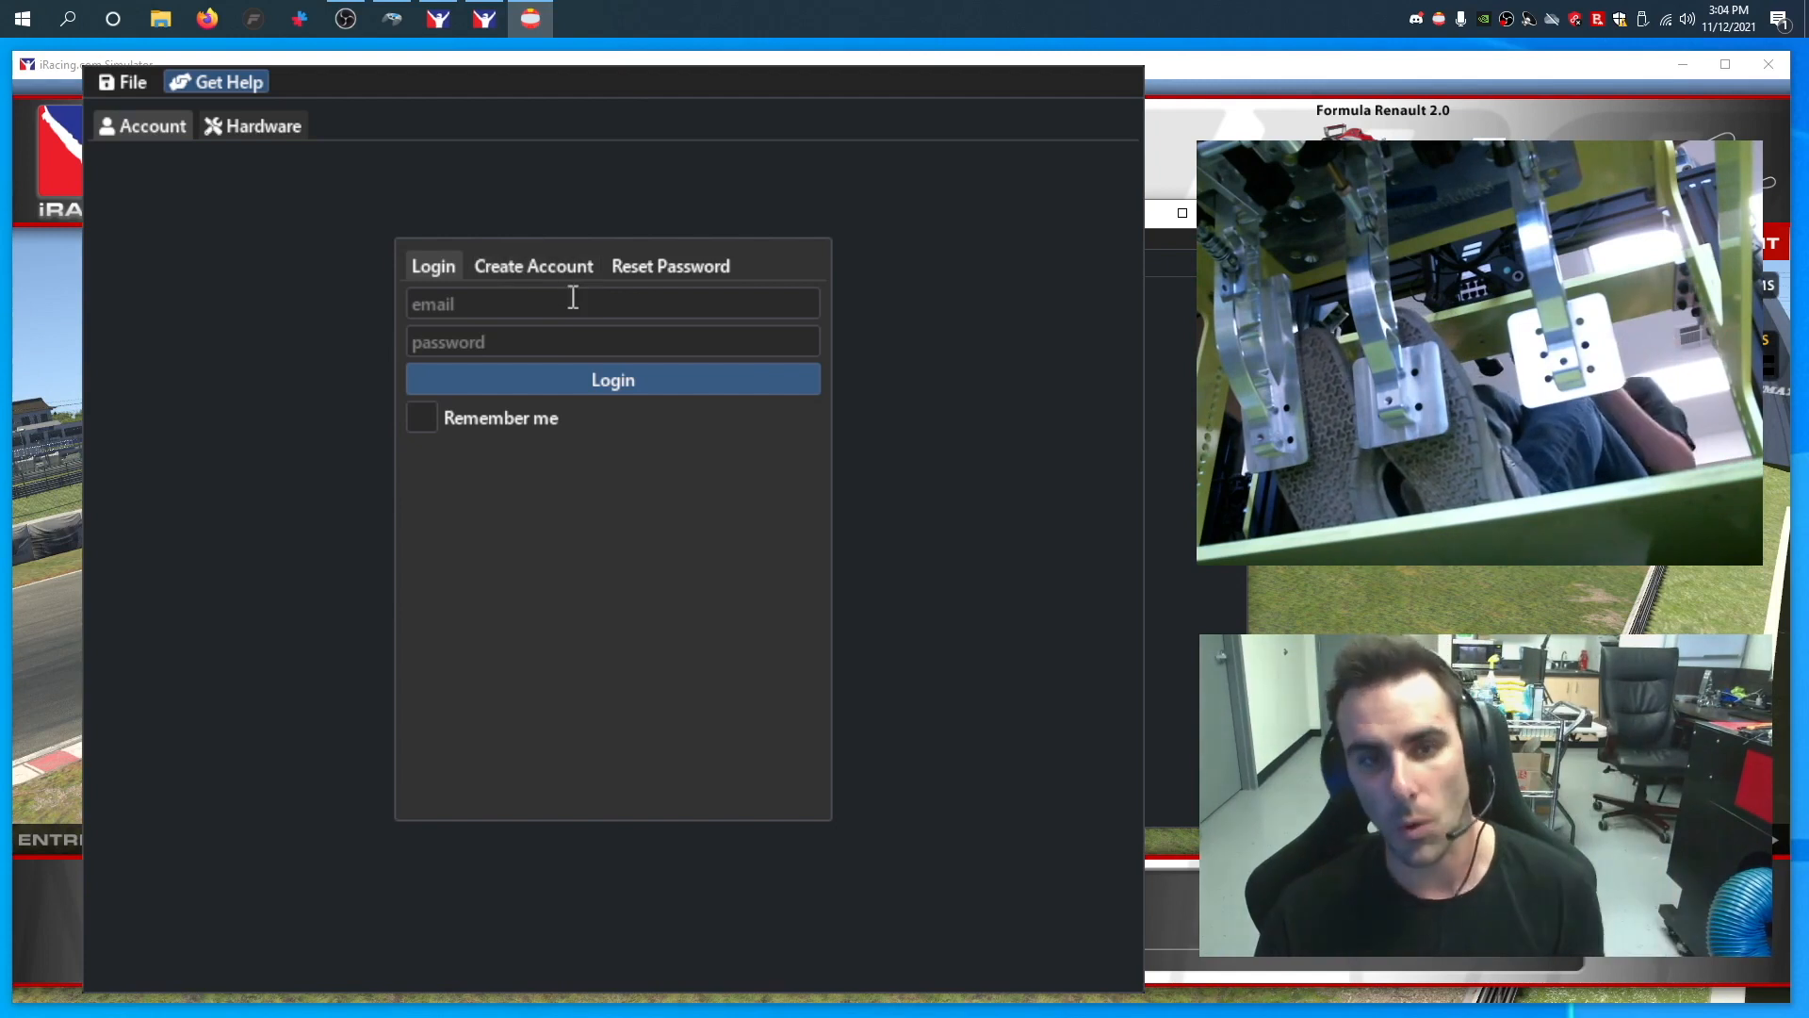
# Begin a new account registration by filling in the account holder's name and e-mail address
pyautogui.click(545, 251)
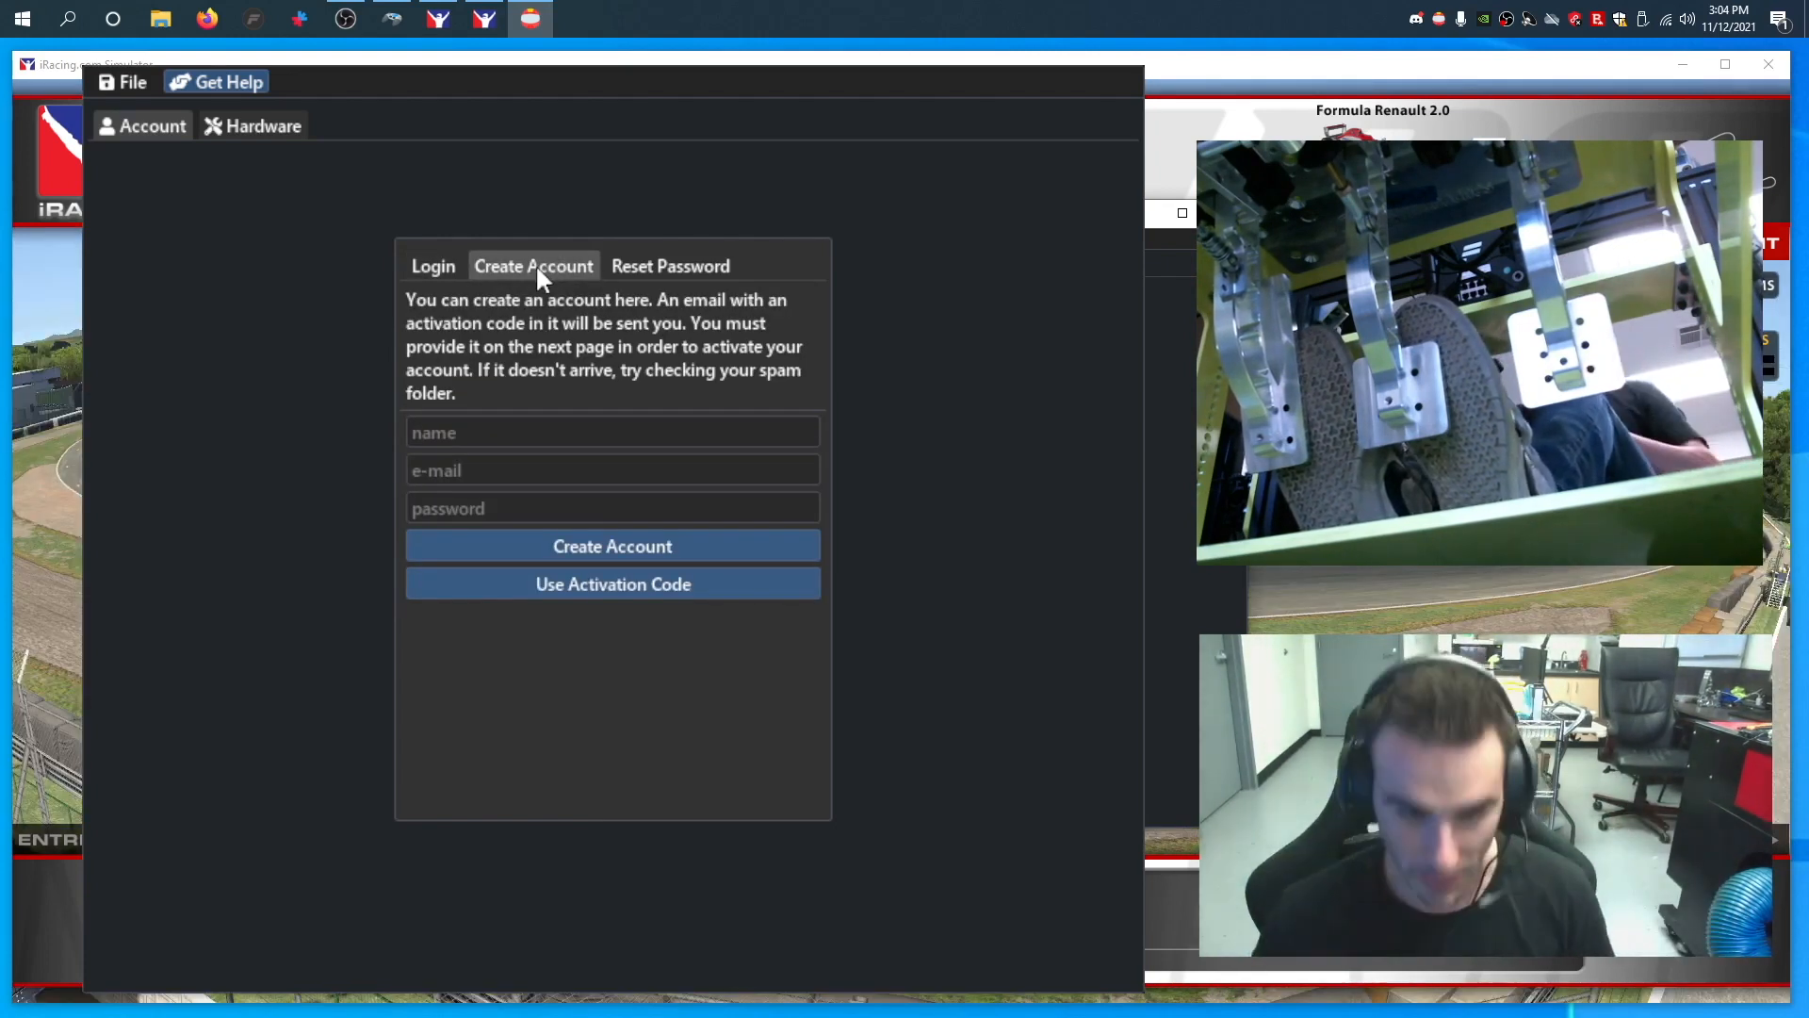
pyautogui.click(600, 423)
pyautogui.write('lawrence')
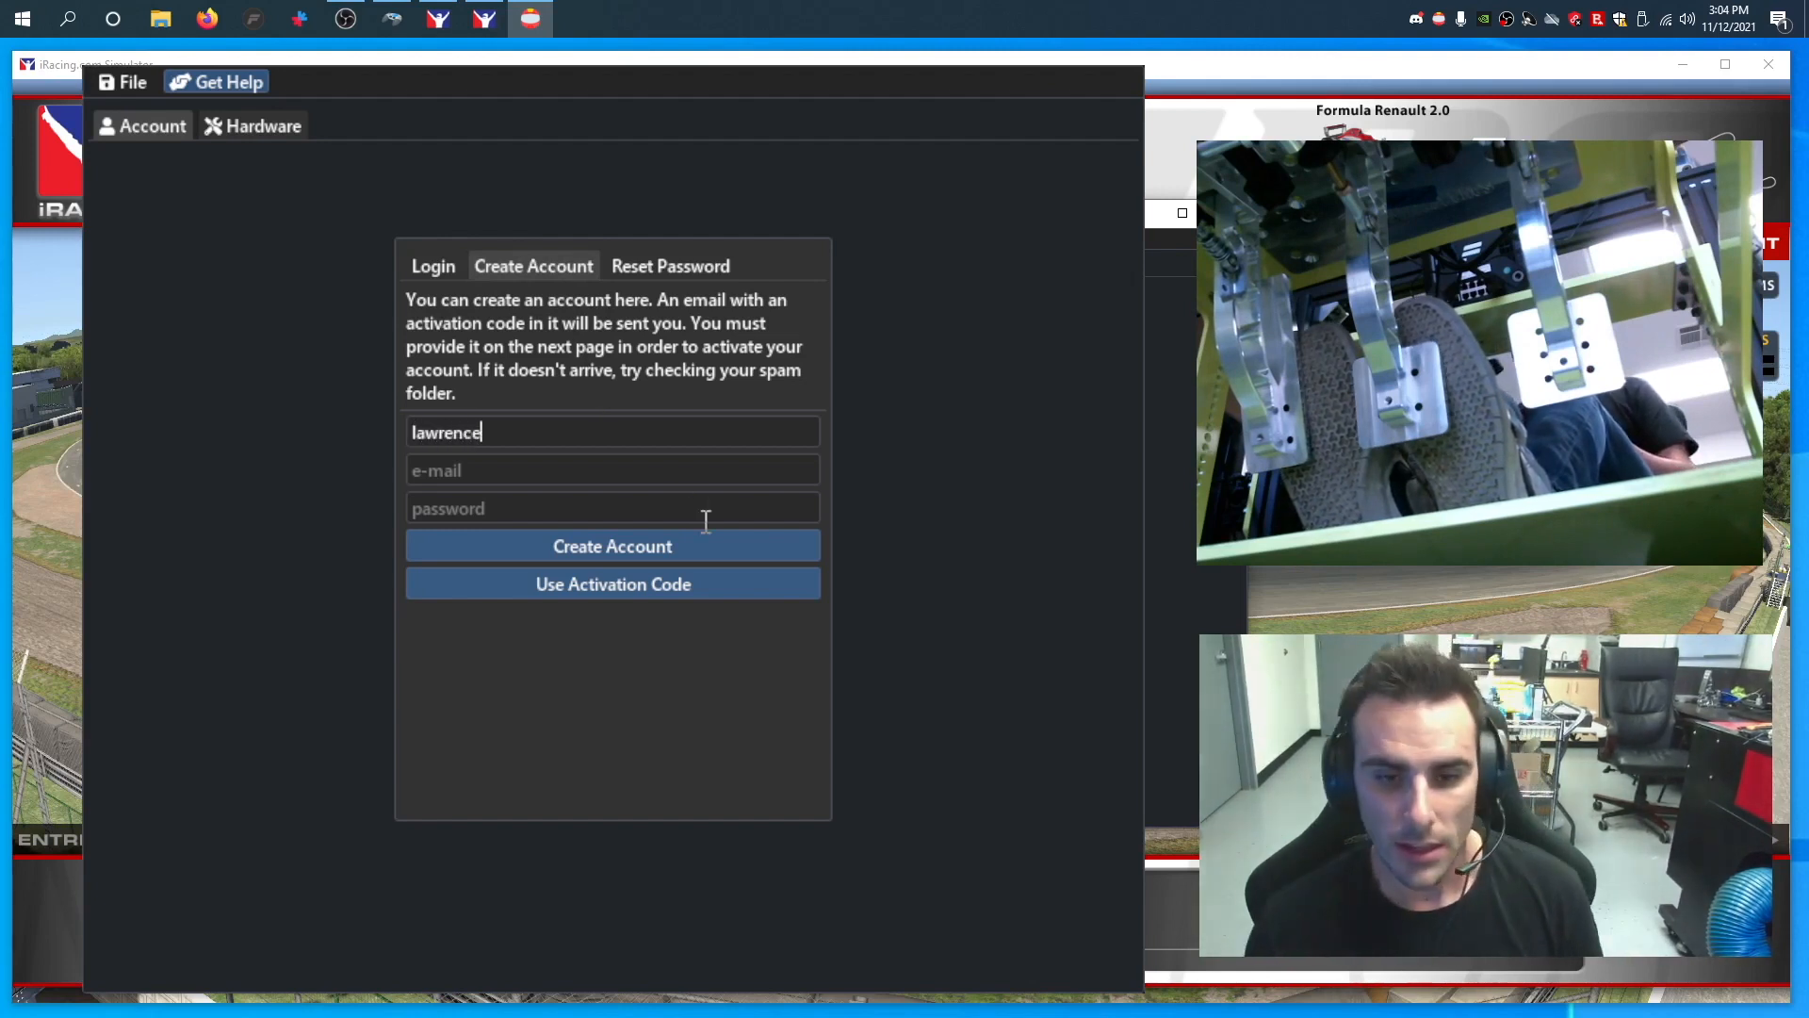
pyautogui.click(678, 477)
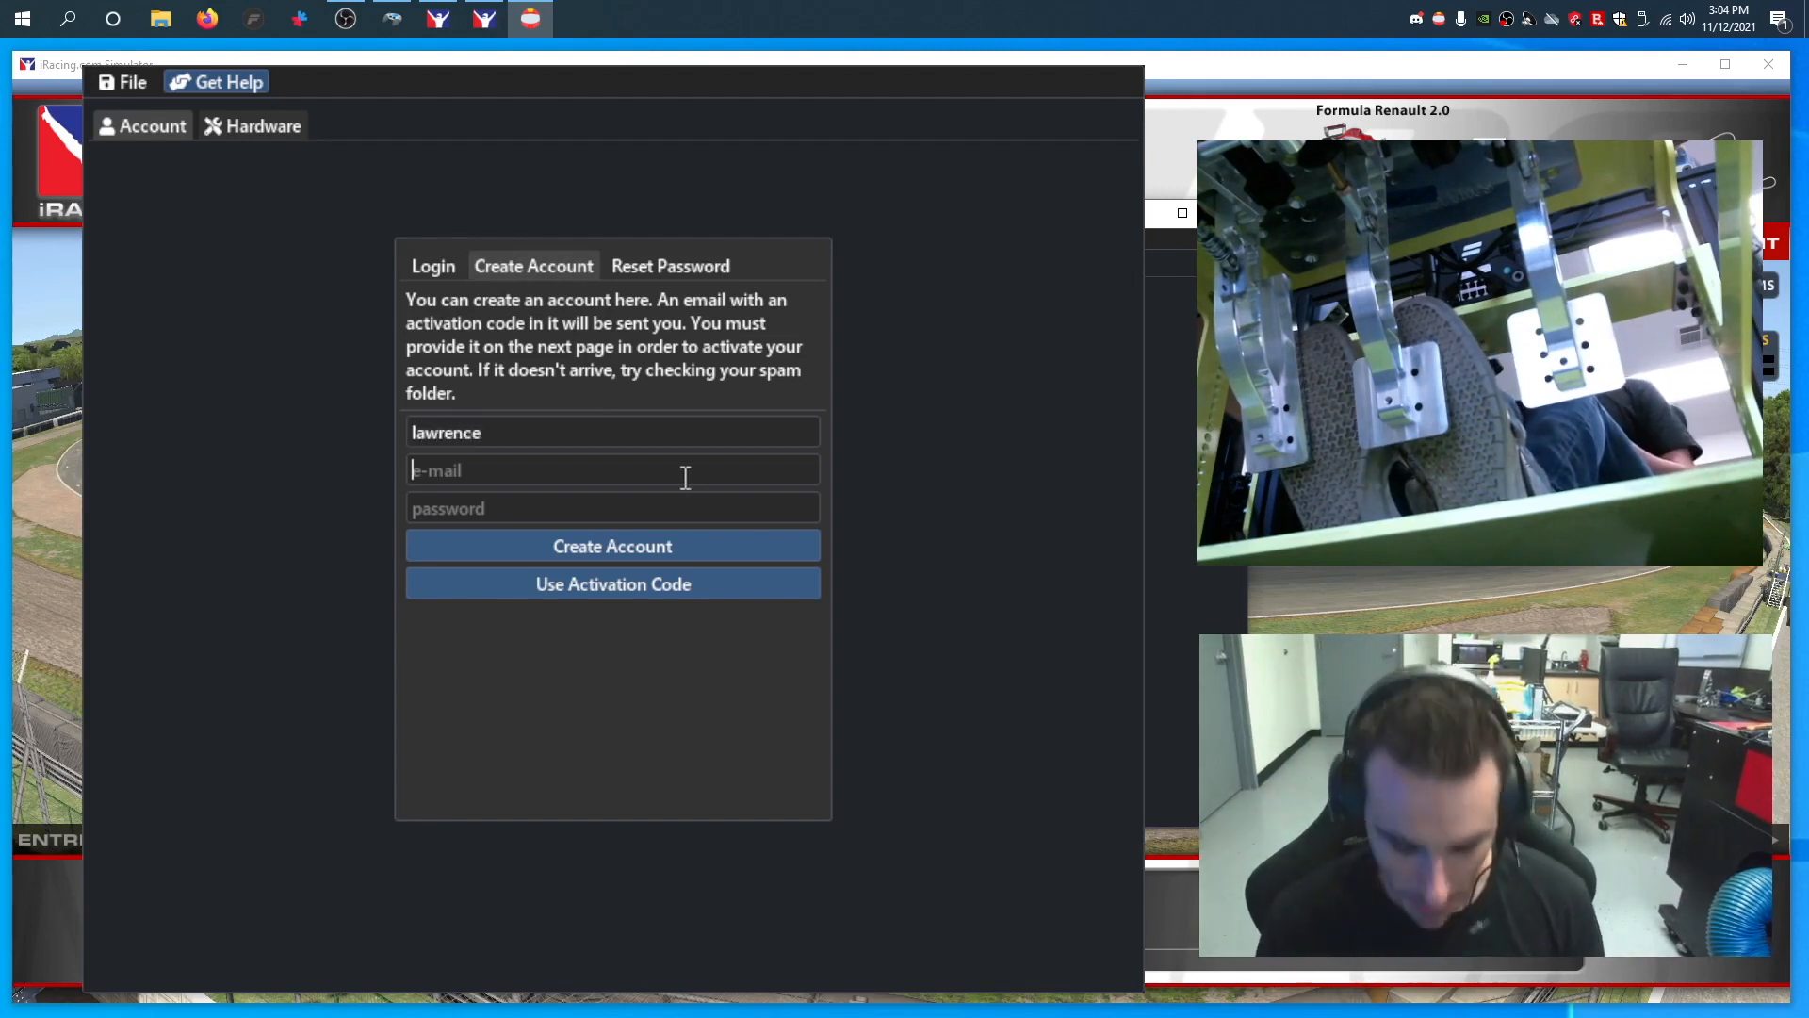
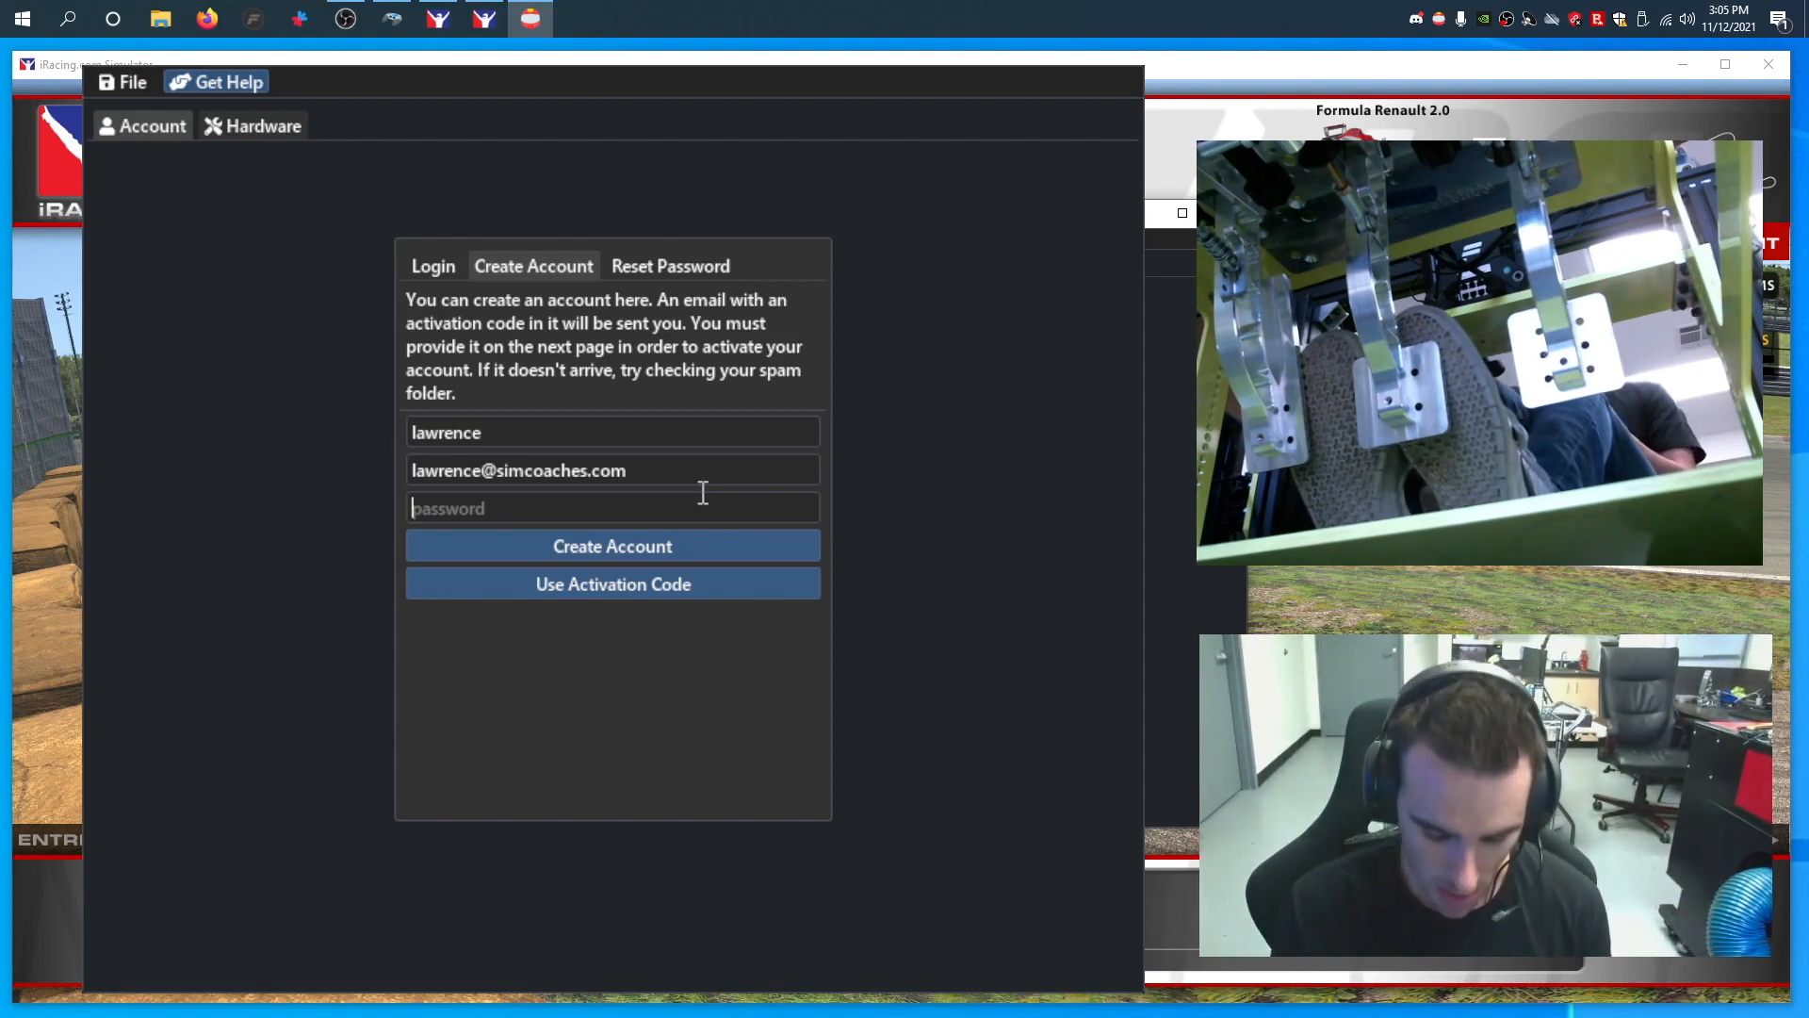
# Enter the new account's password and submit the registration
pyautogui.write('****')
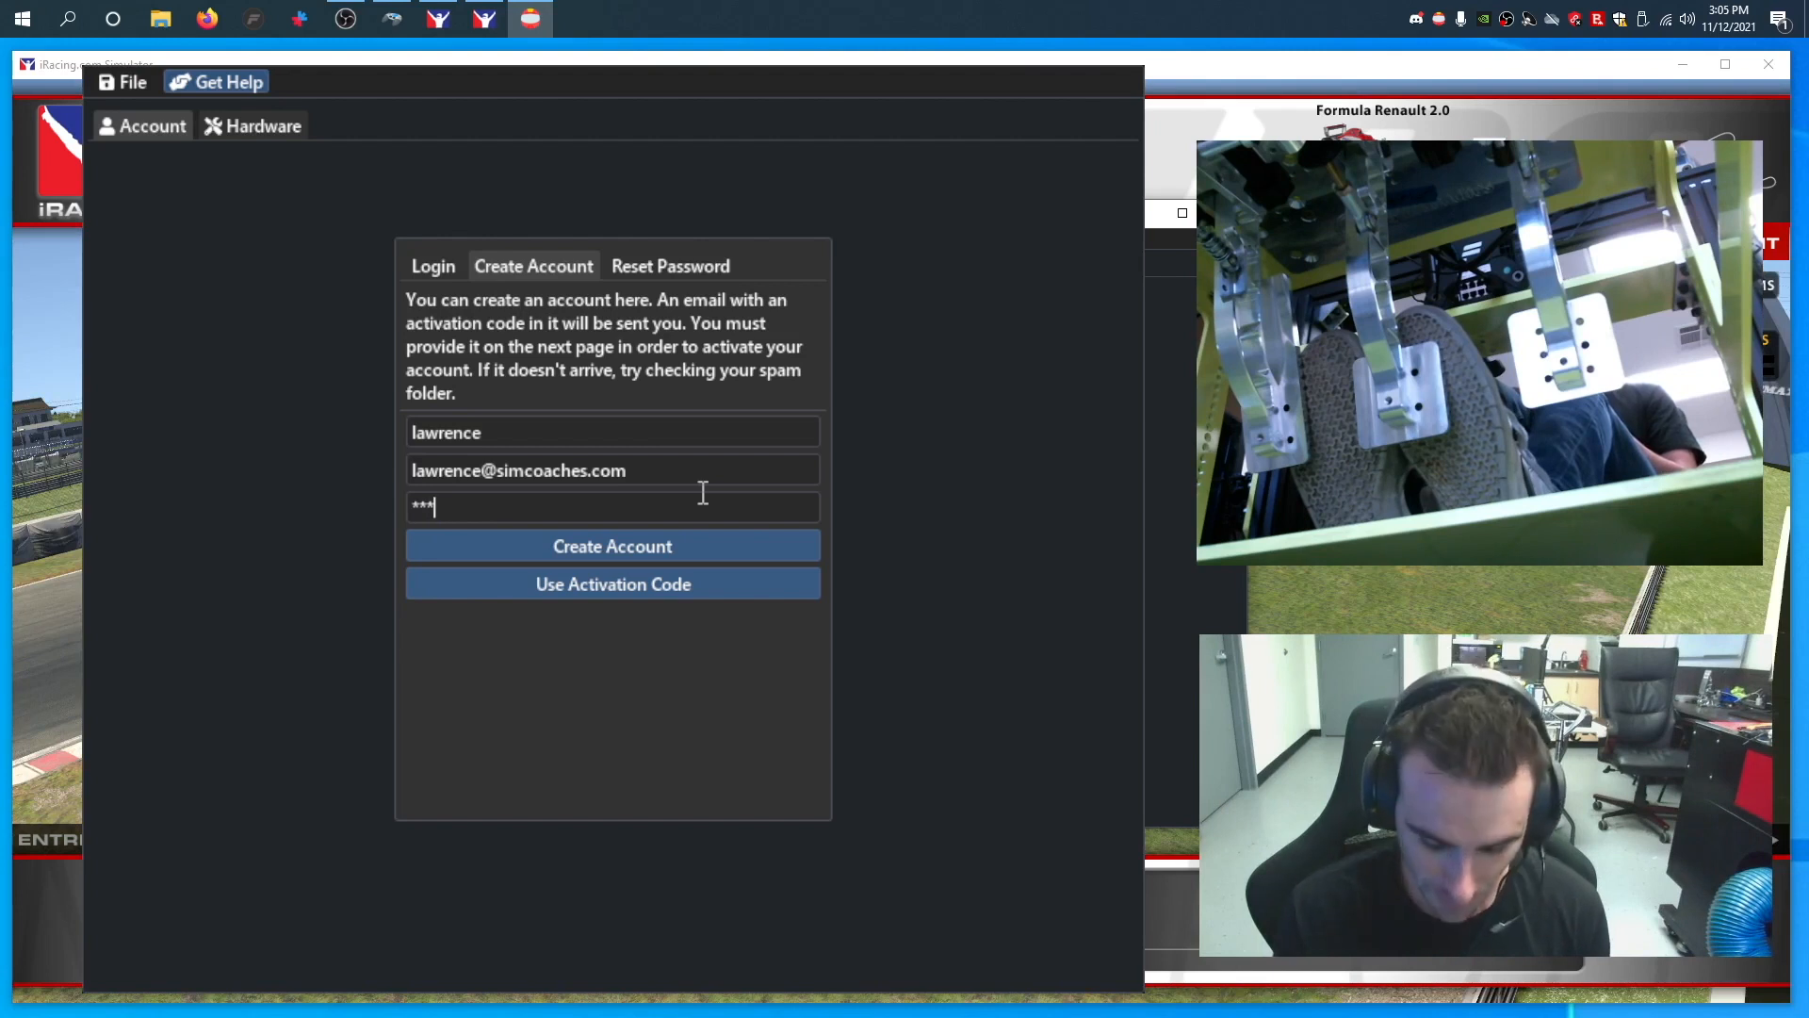
pyautogui.write('****')
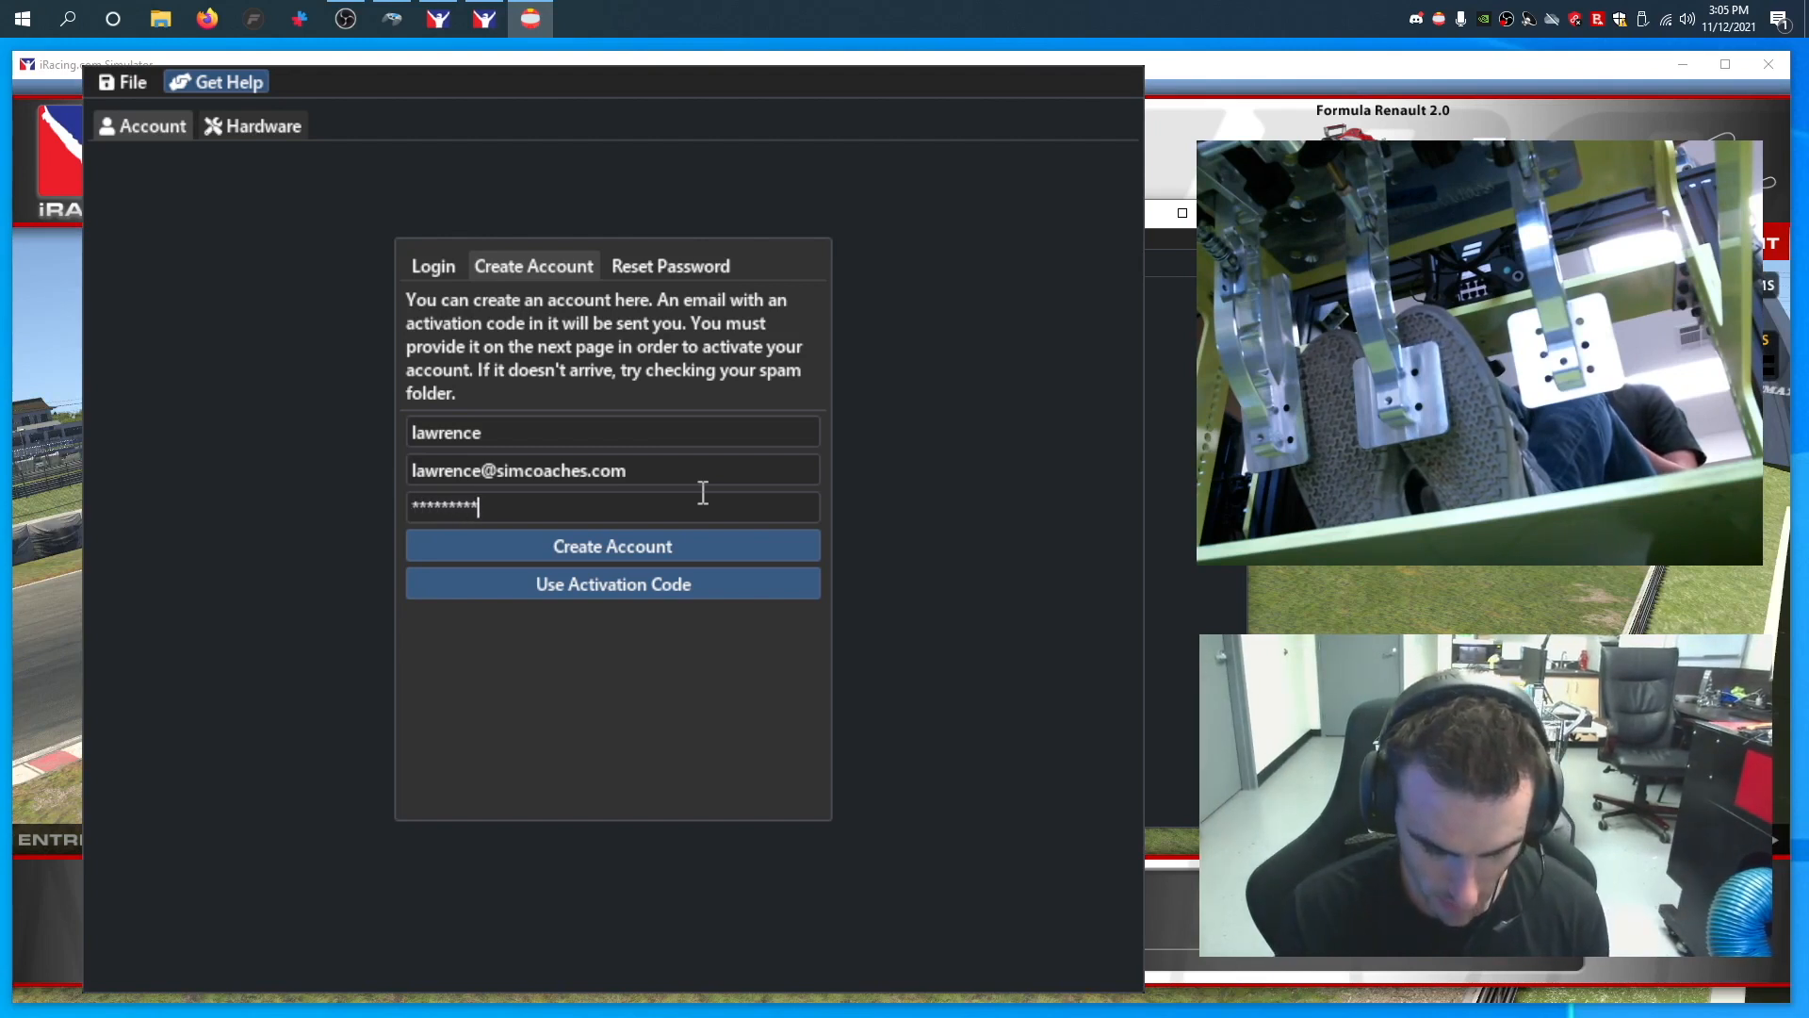
pyautogui.click(706, 544)
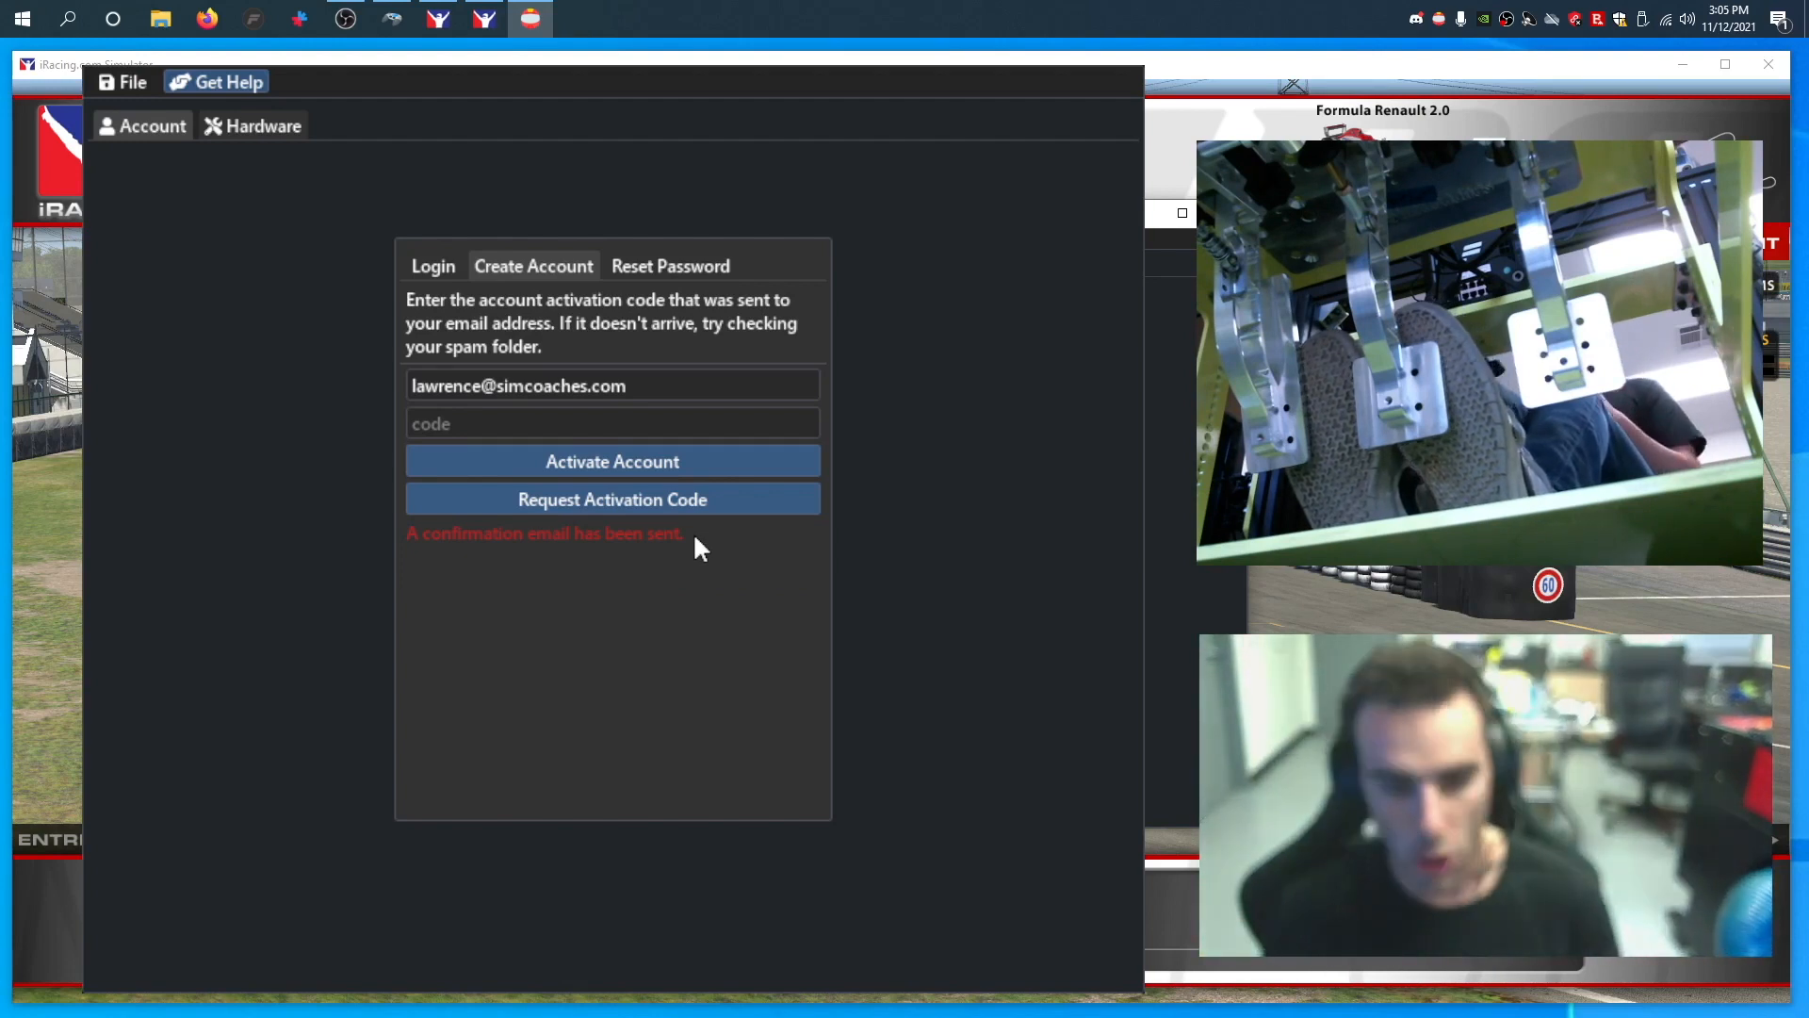
# Enter the e-mailed activation code and activate the new account
pyautogui.click(603, 423)
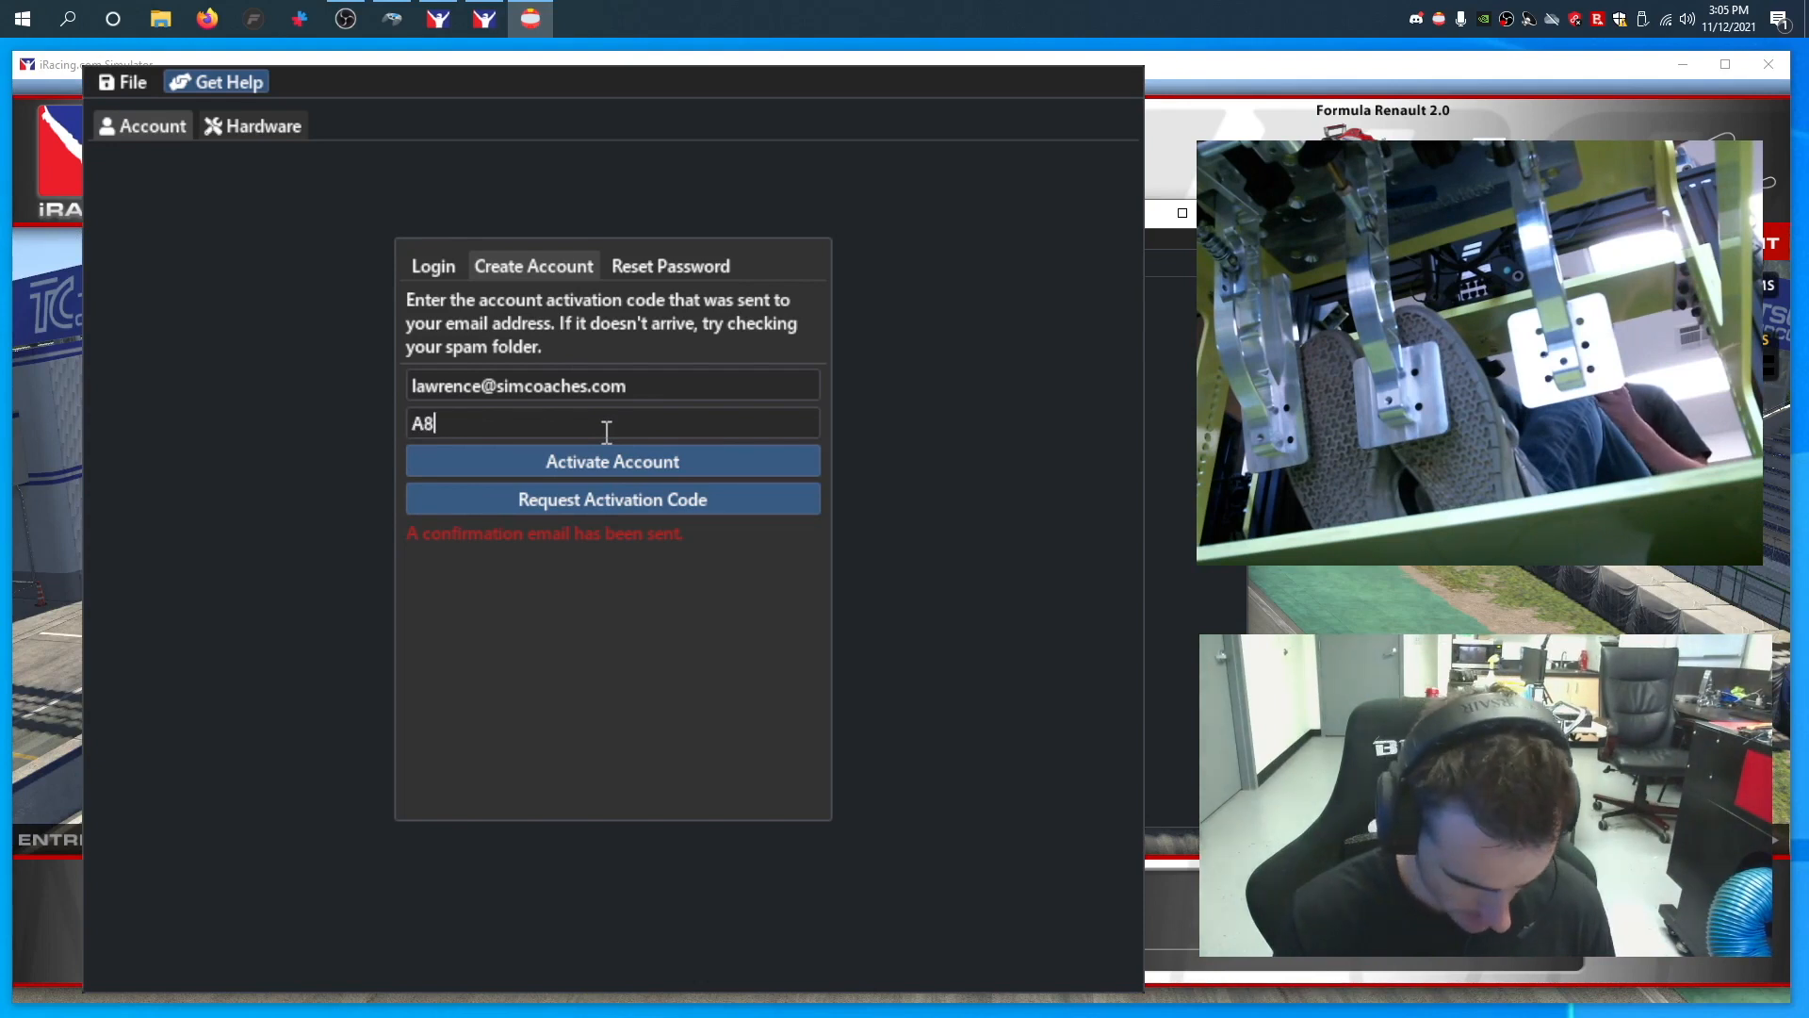
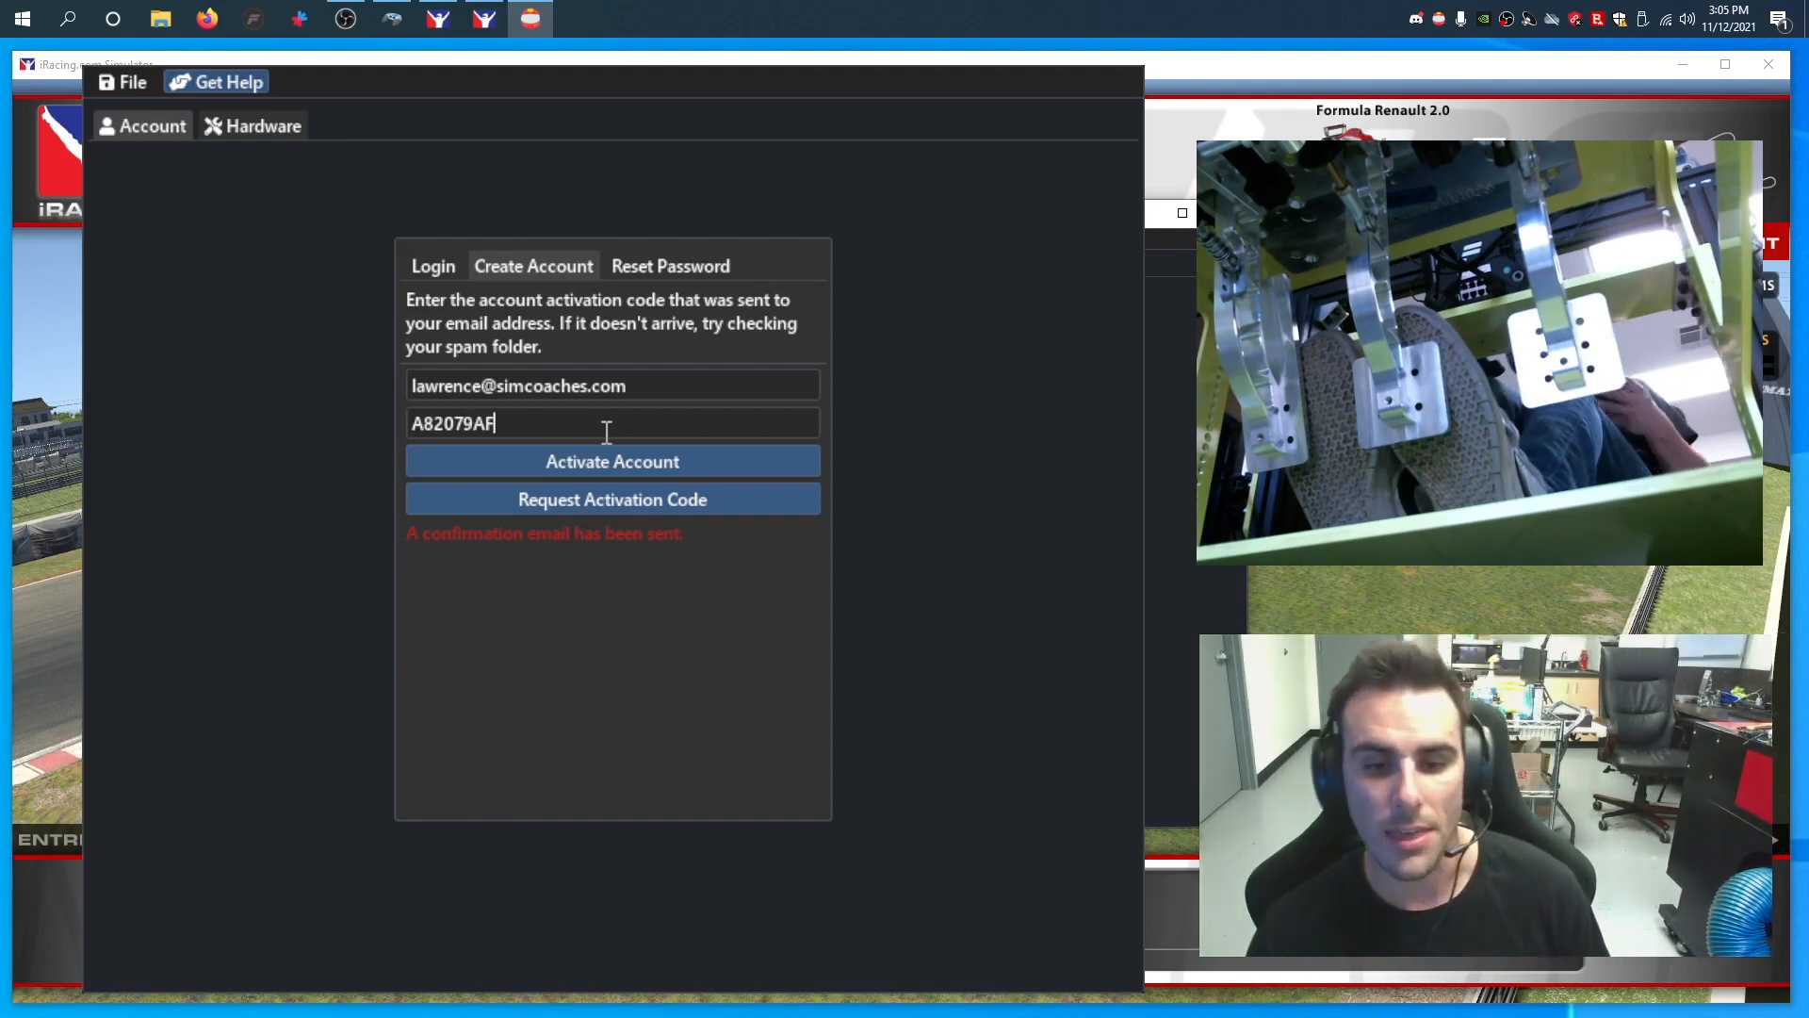
pyautogui.click(605, 459)
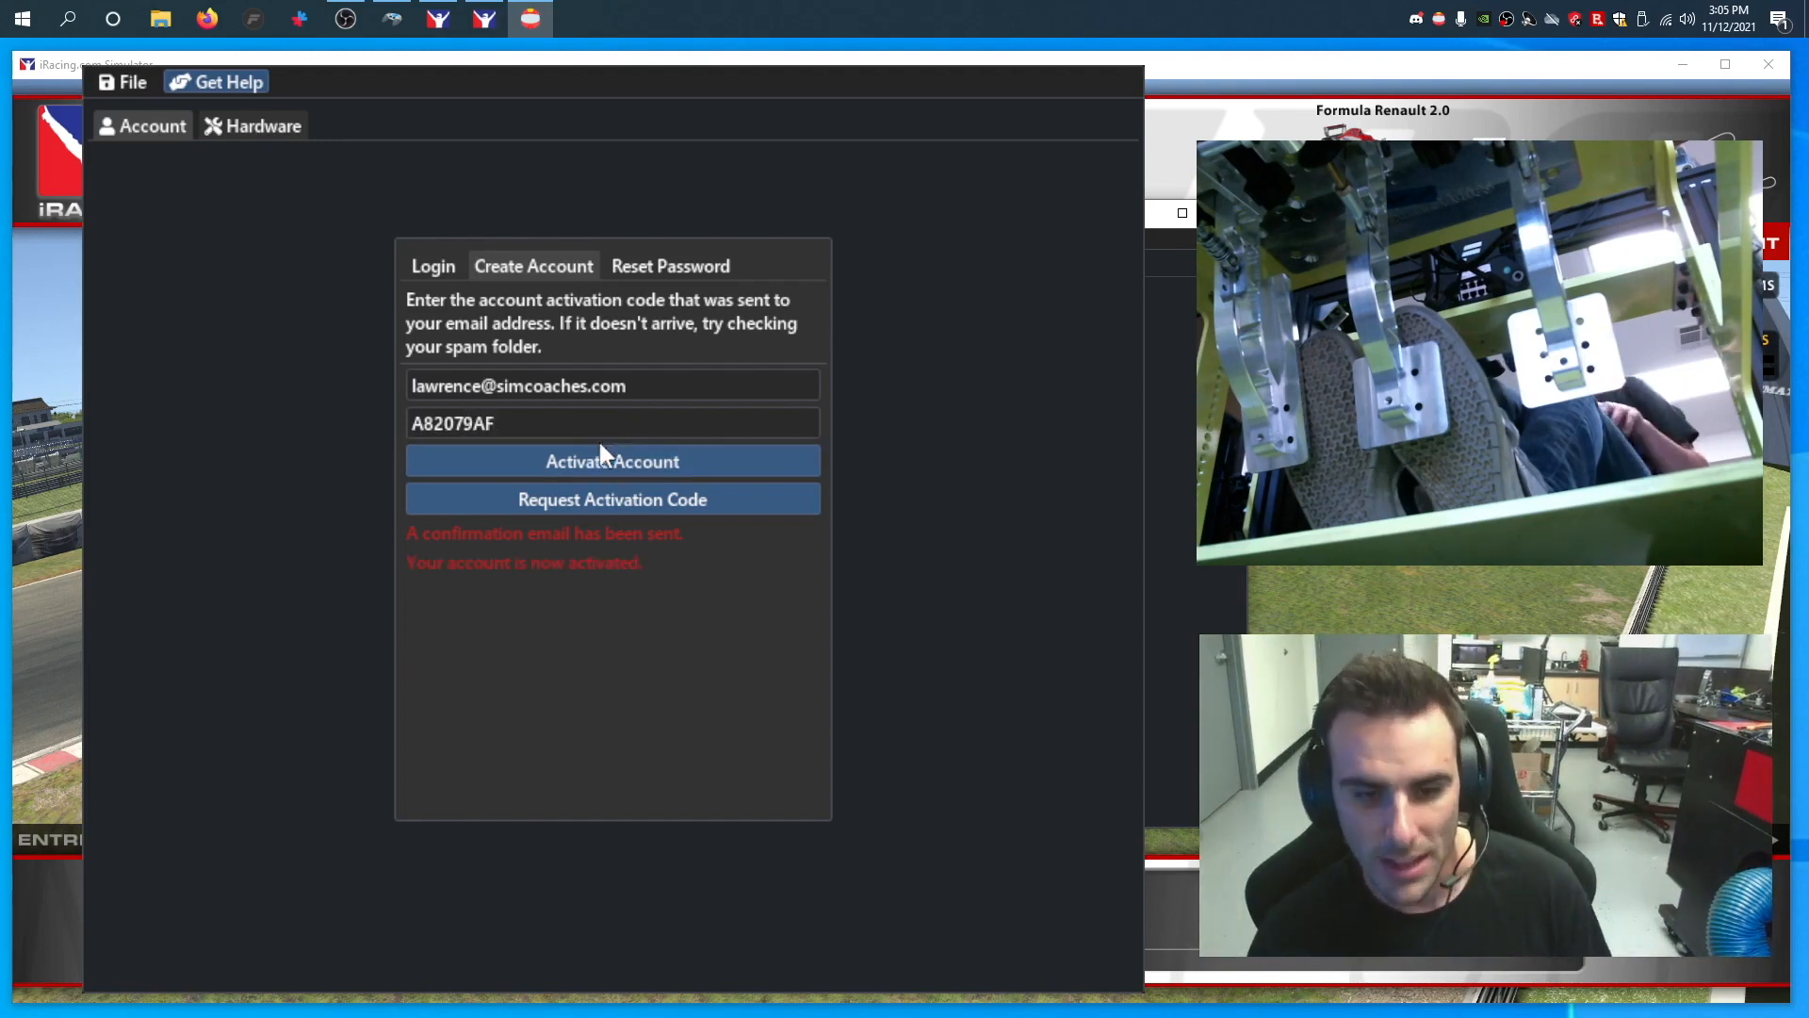
# Log in to the new account with the Remember me option enabled
pyautogui.click(435, 273)
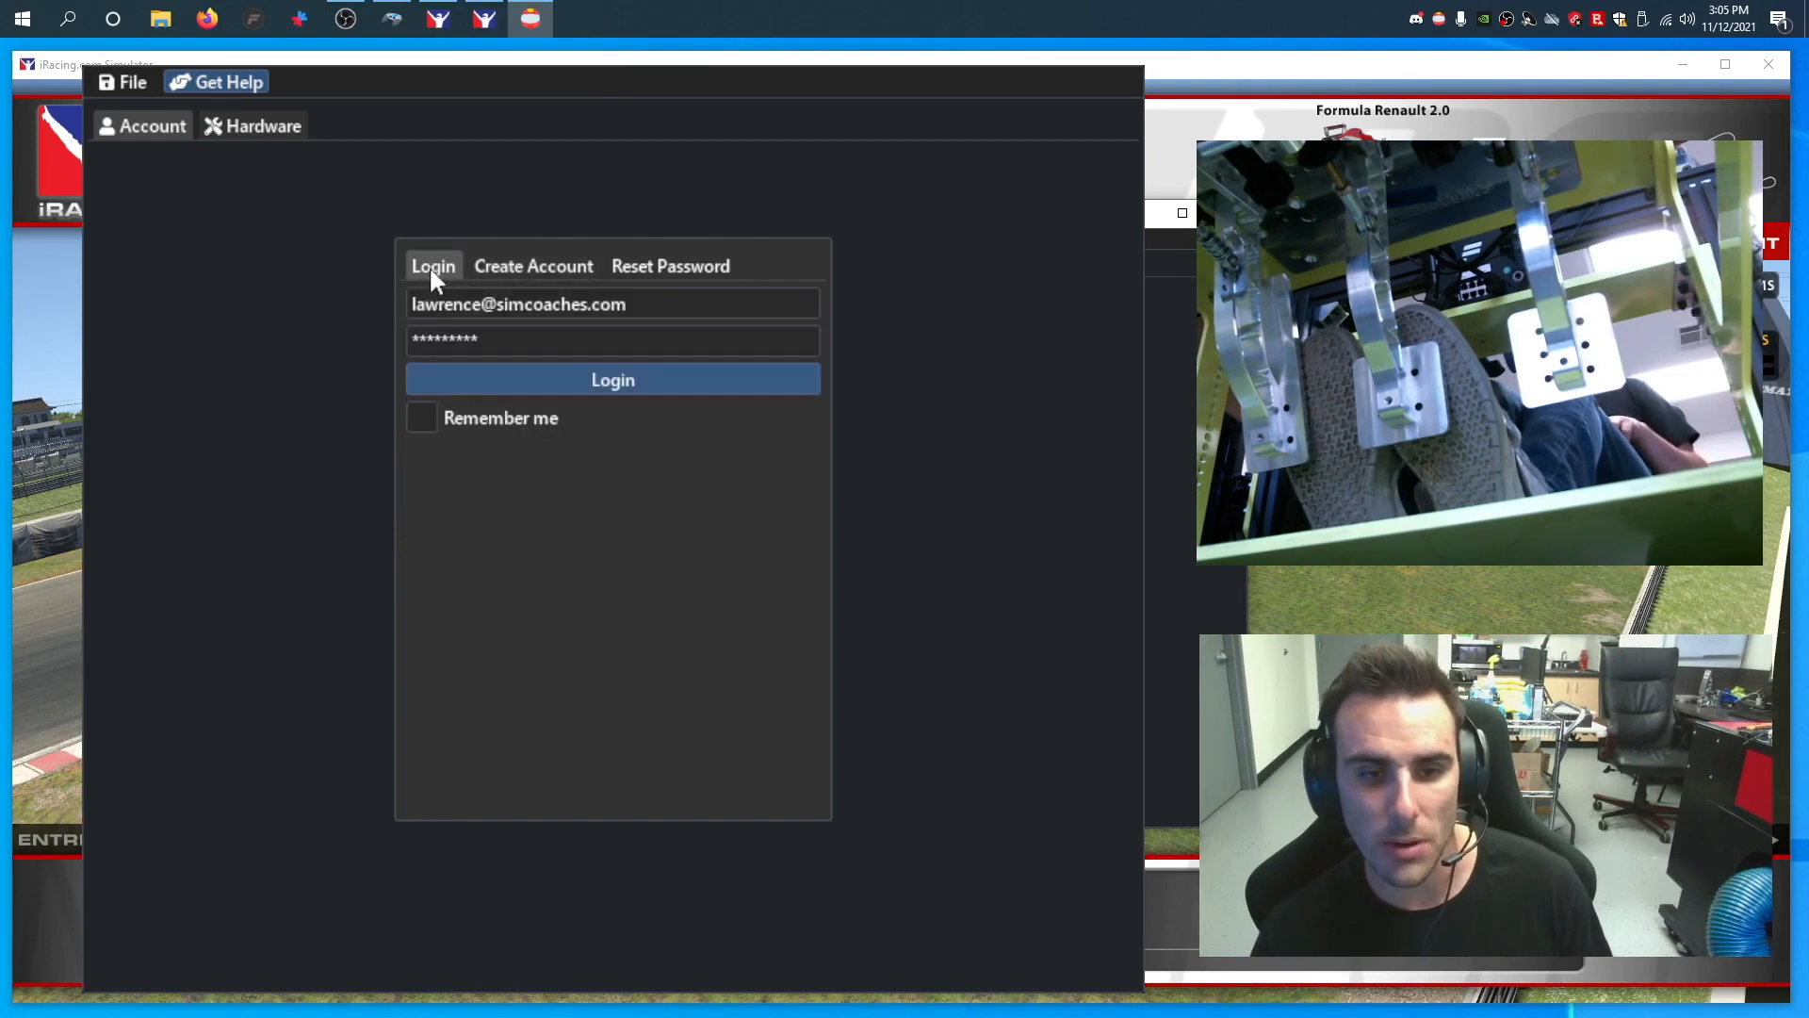
pyautogui.click(418, 412)
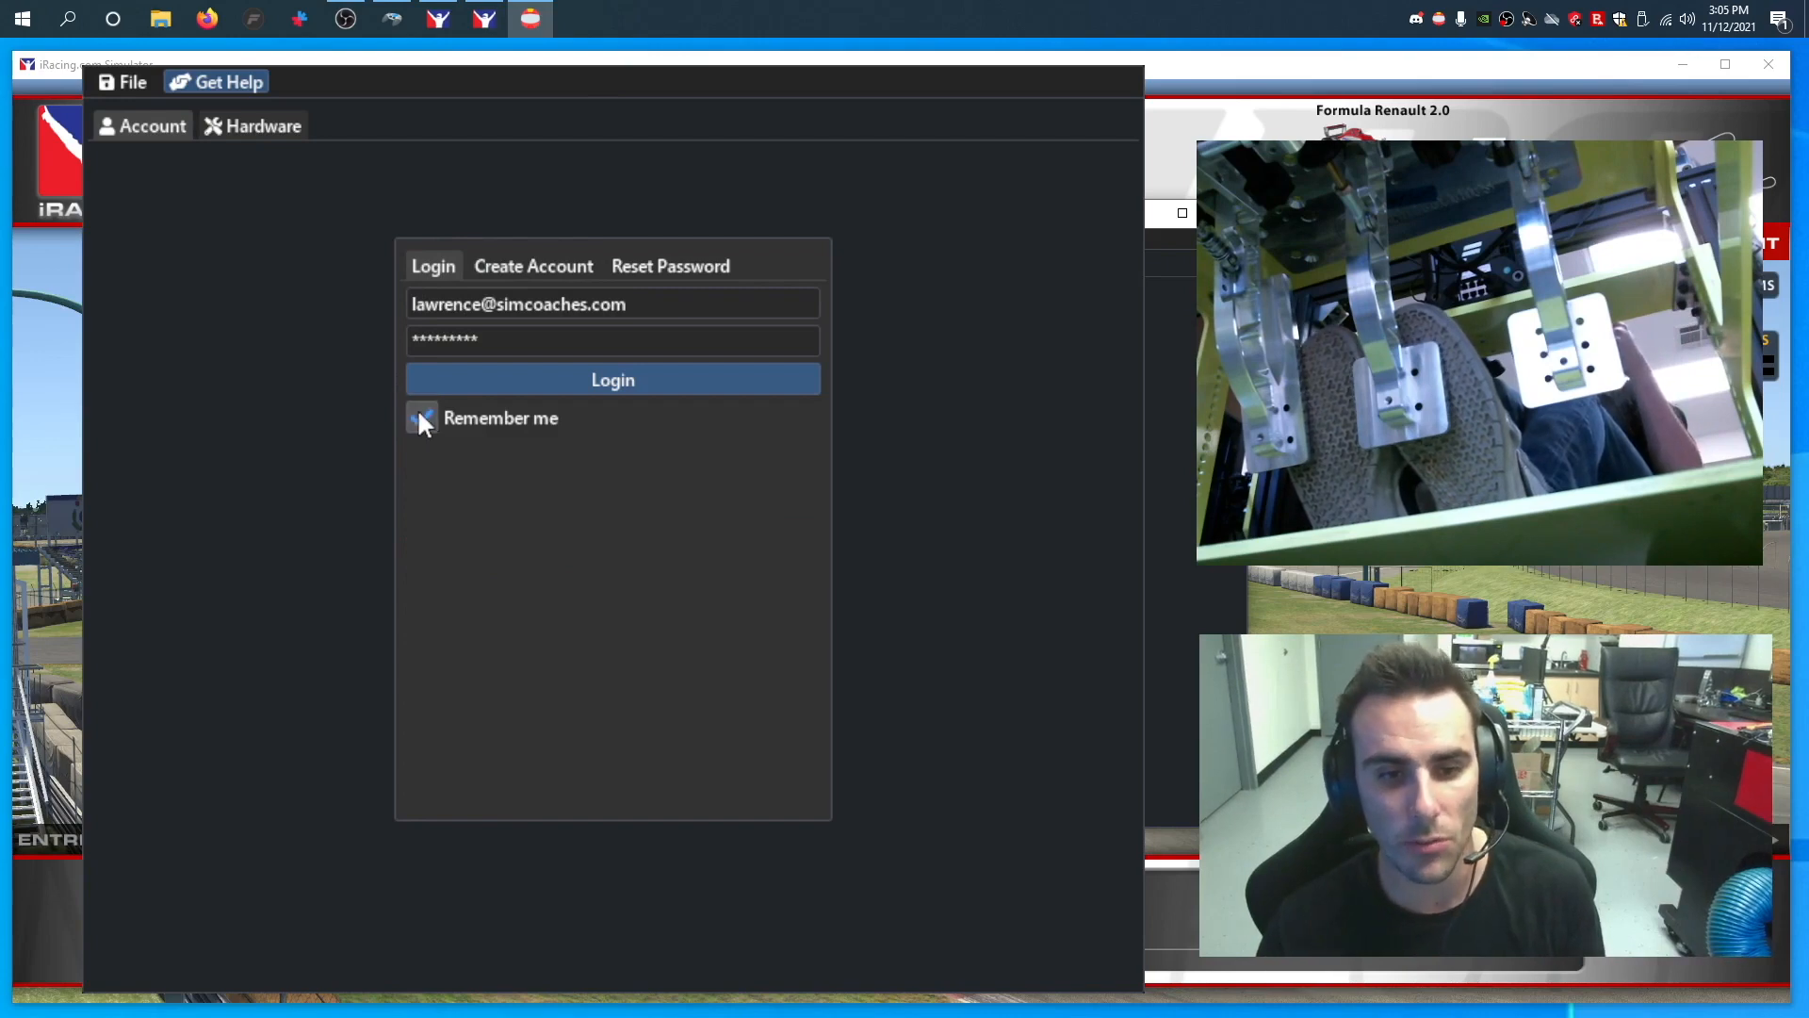
pyautogui.click(503, 387)
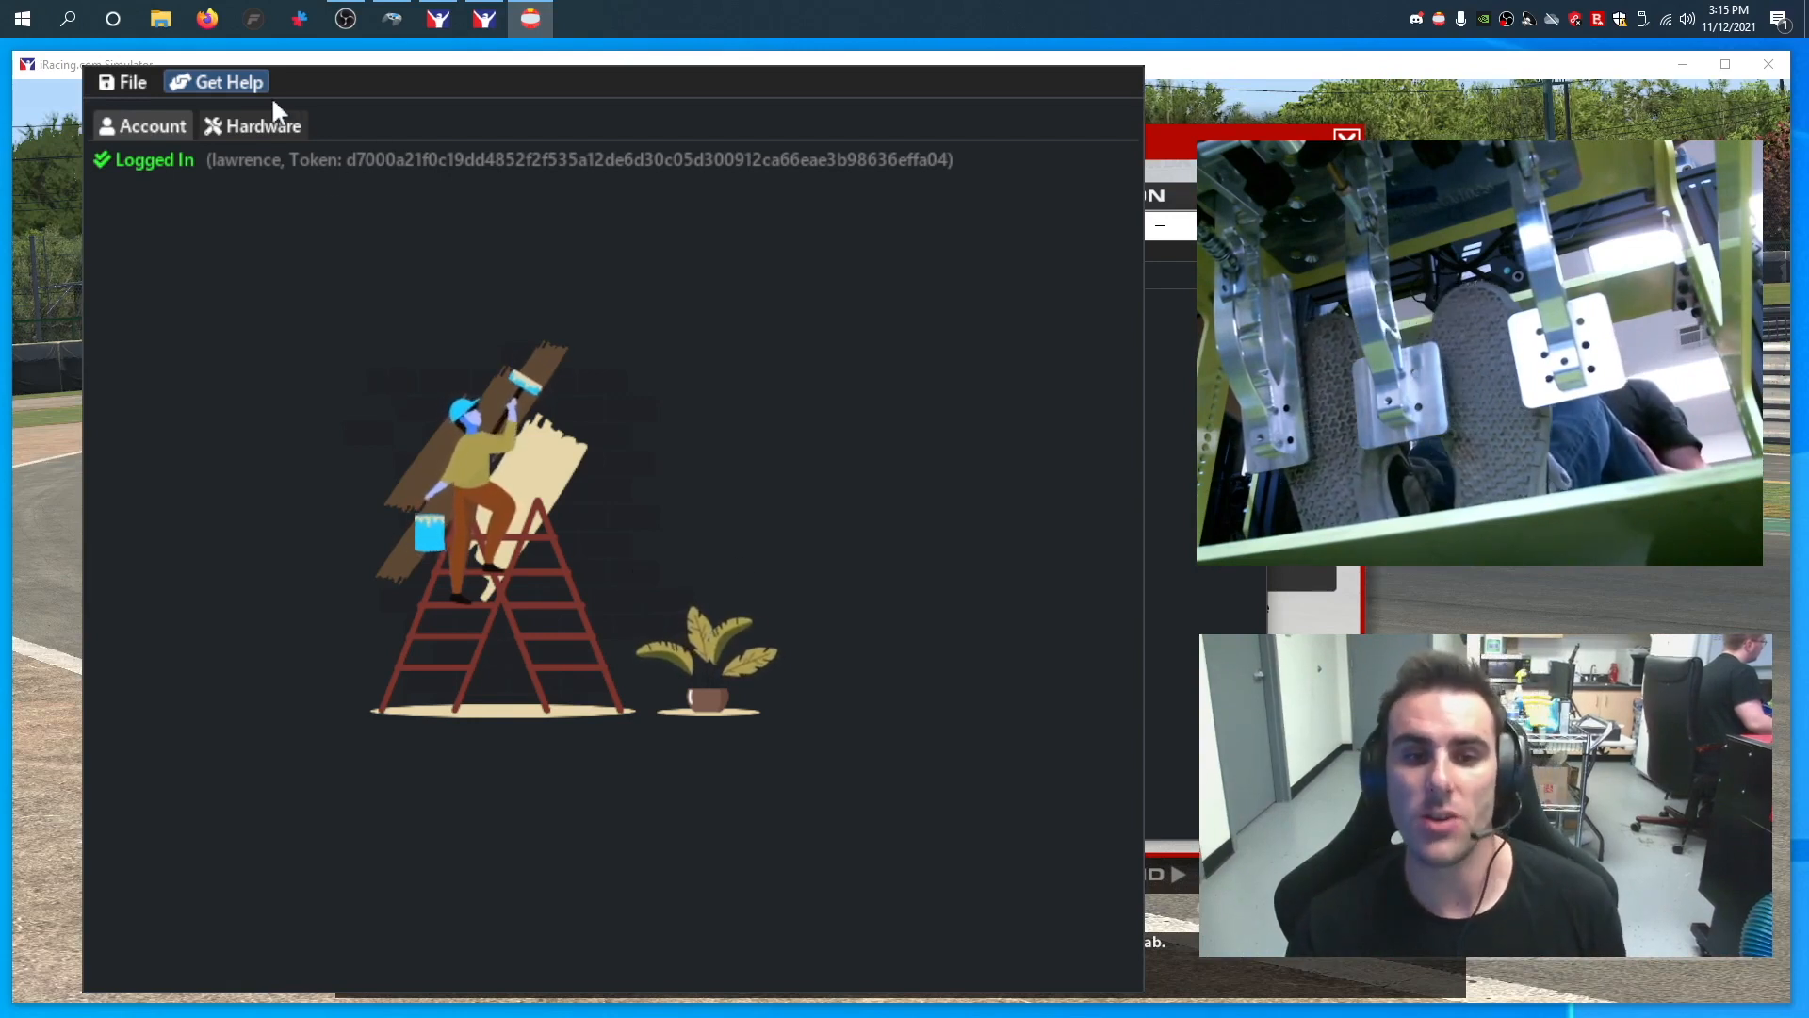
# Open the hardware settings for the virtual pedals and label the first input axis "Throttle"
pyautogui.click(256, 123)
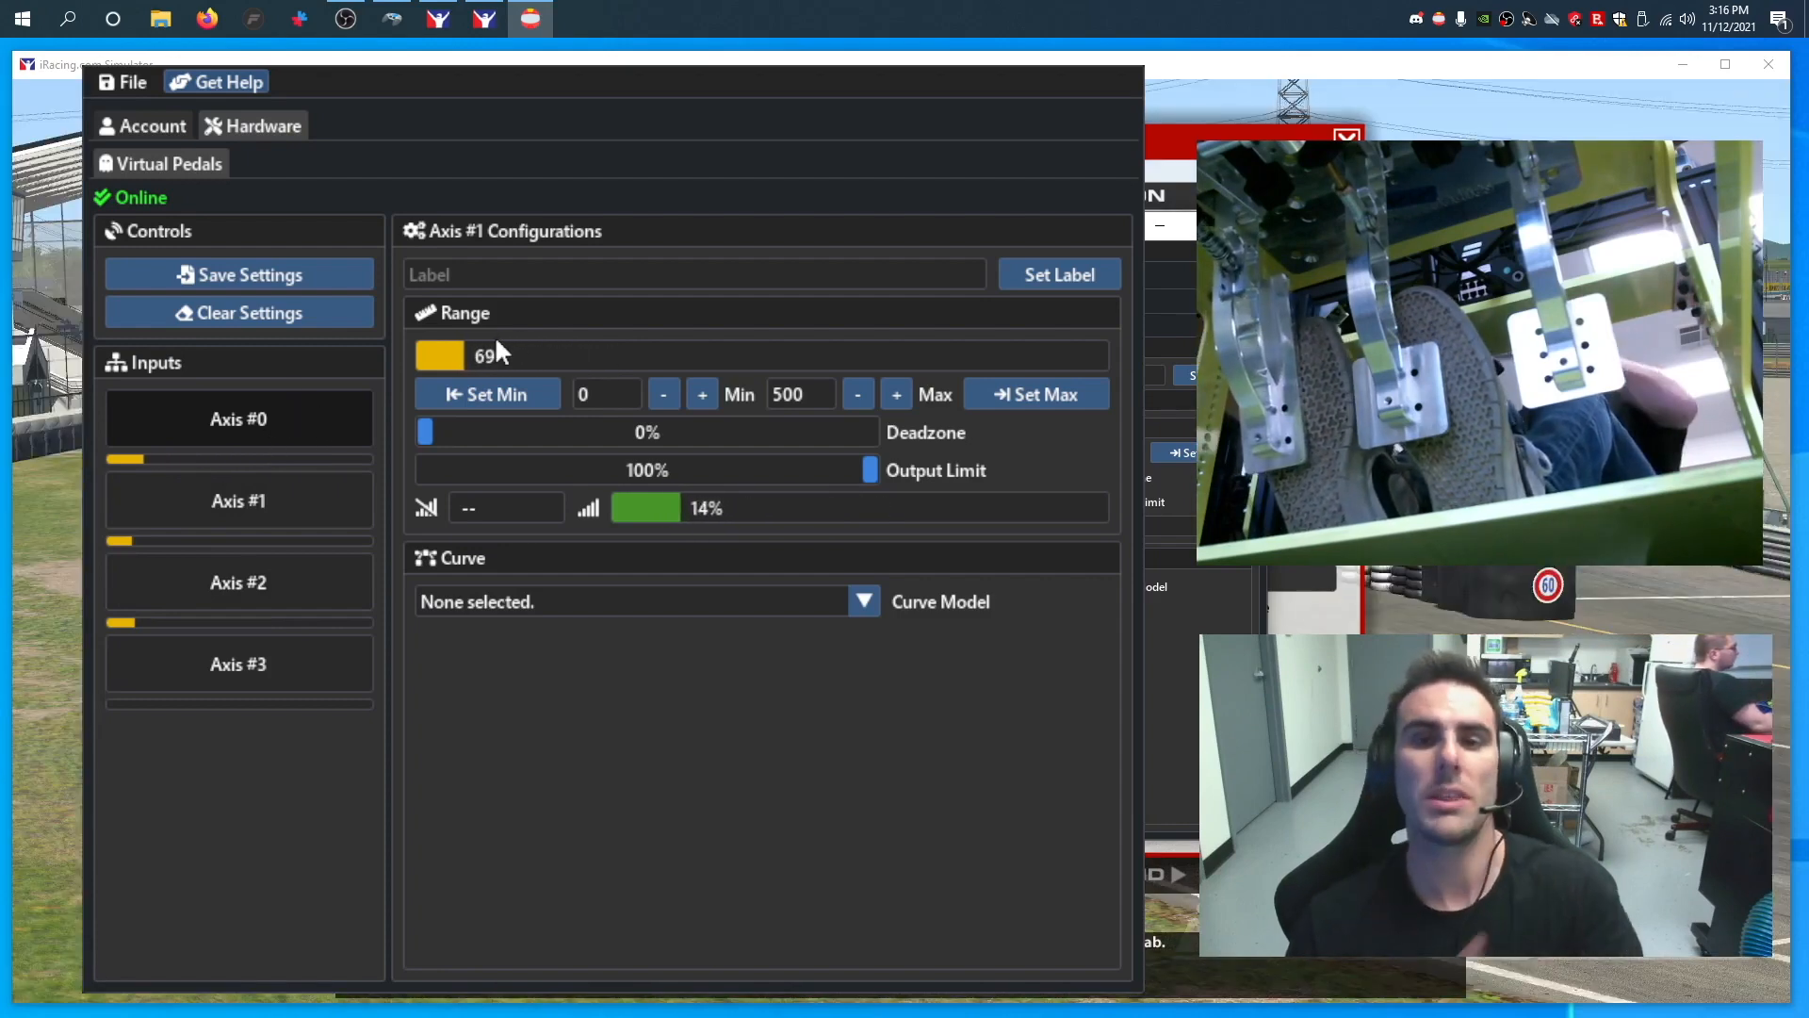
pyautogui.click(472, 286)
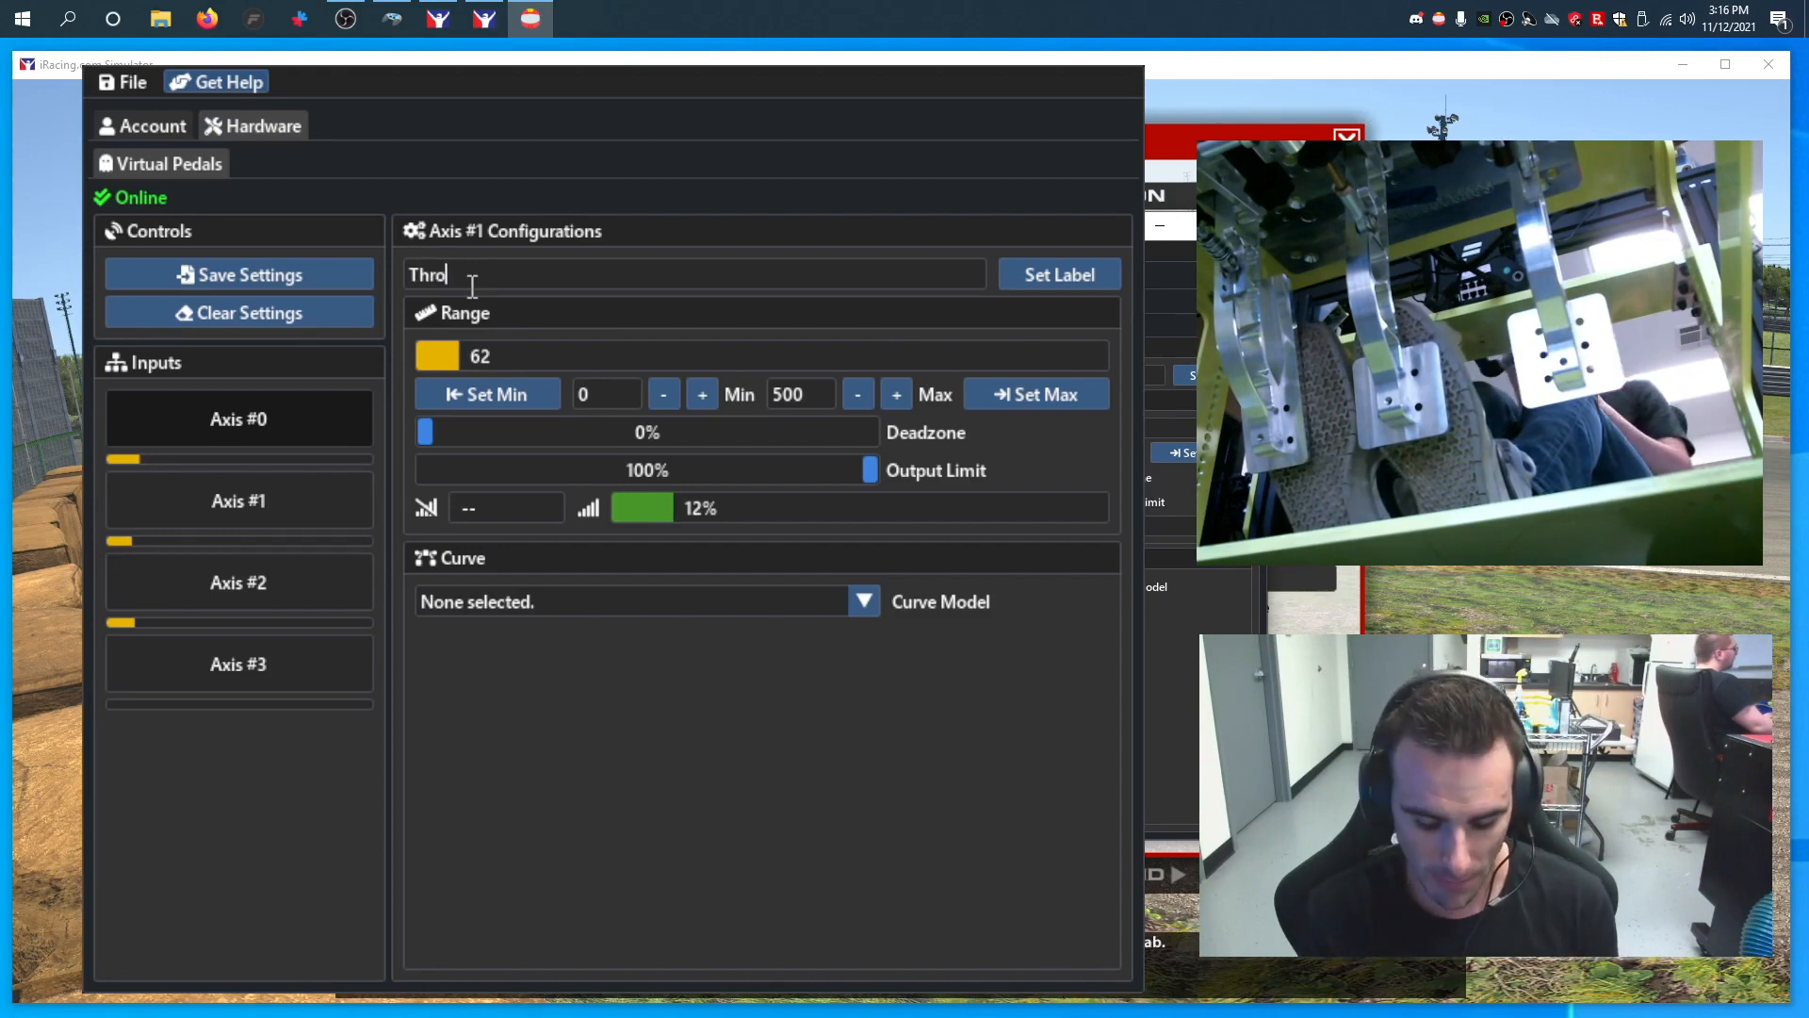
pyautogui.write('Throtle')
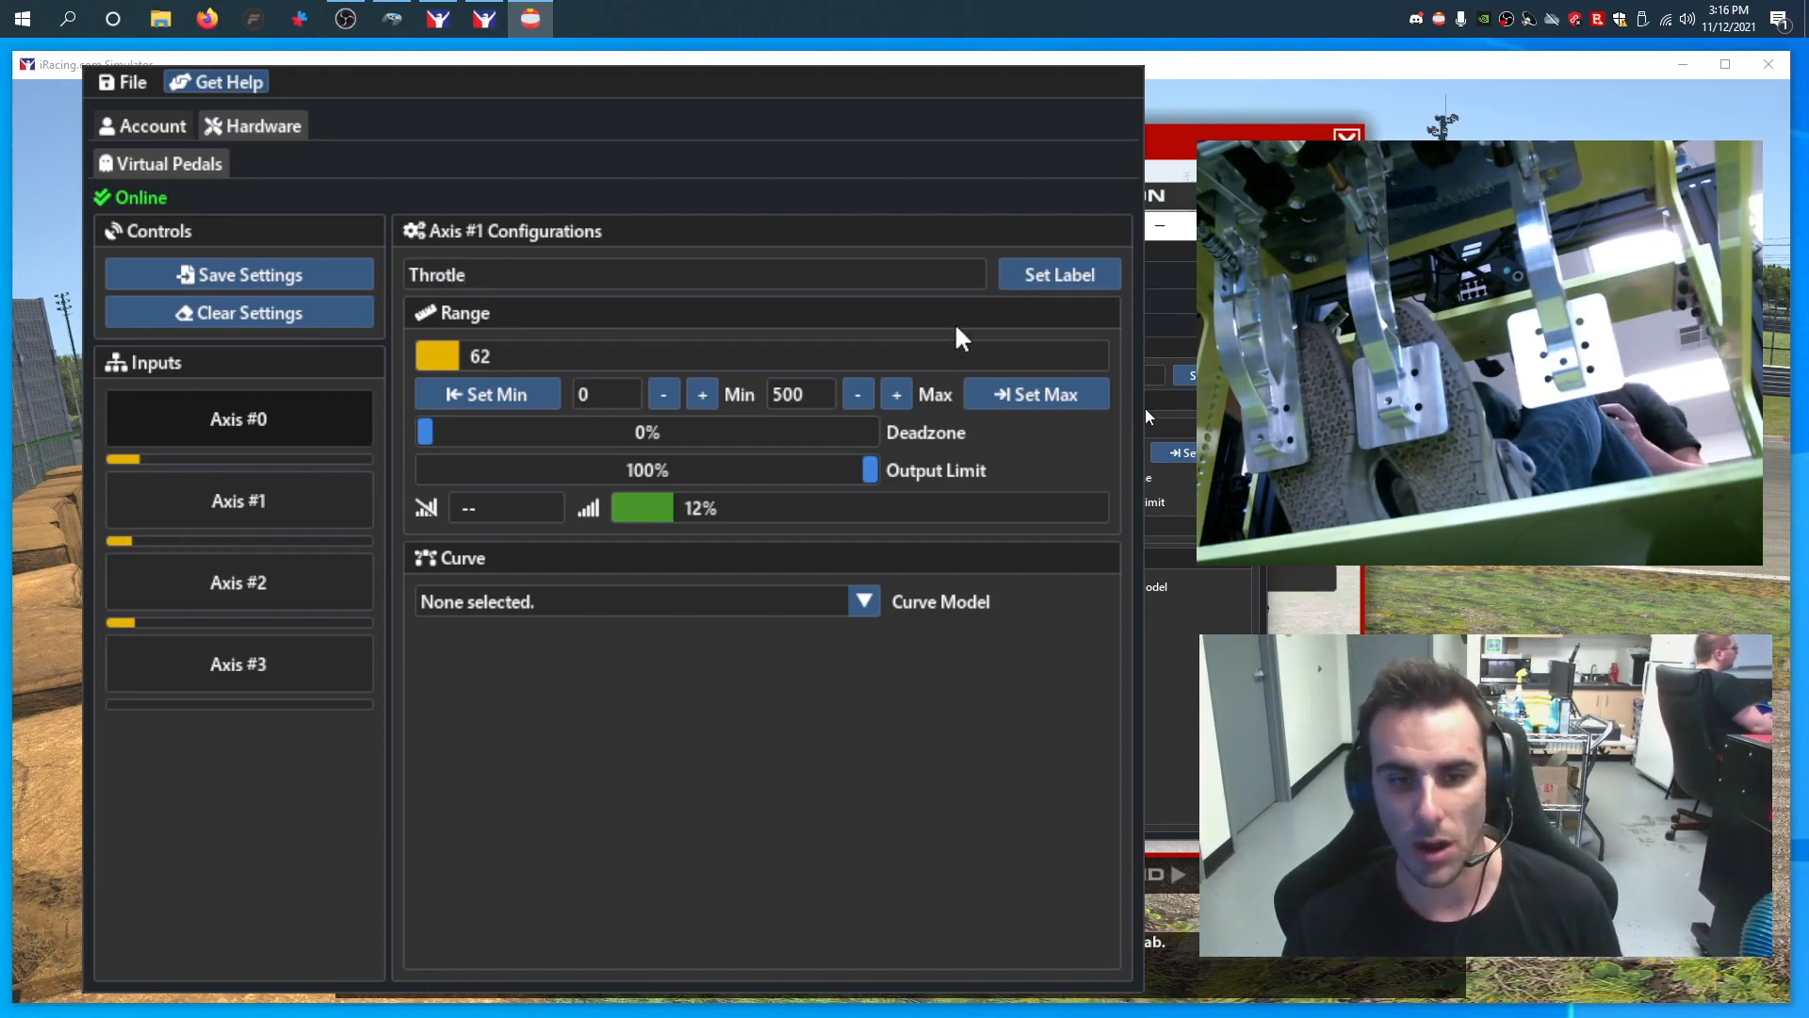
pyautogui.press('BackSpace')
pyautogui.press('BackSpace')
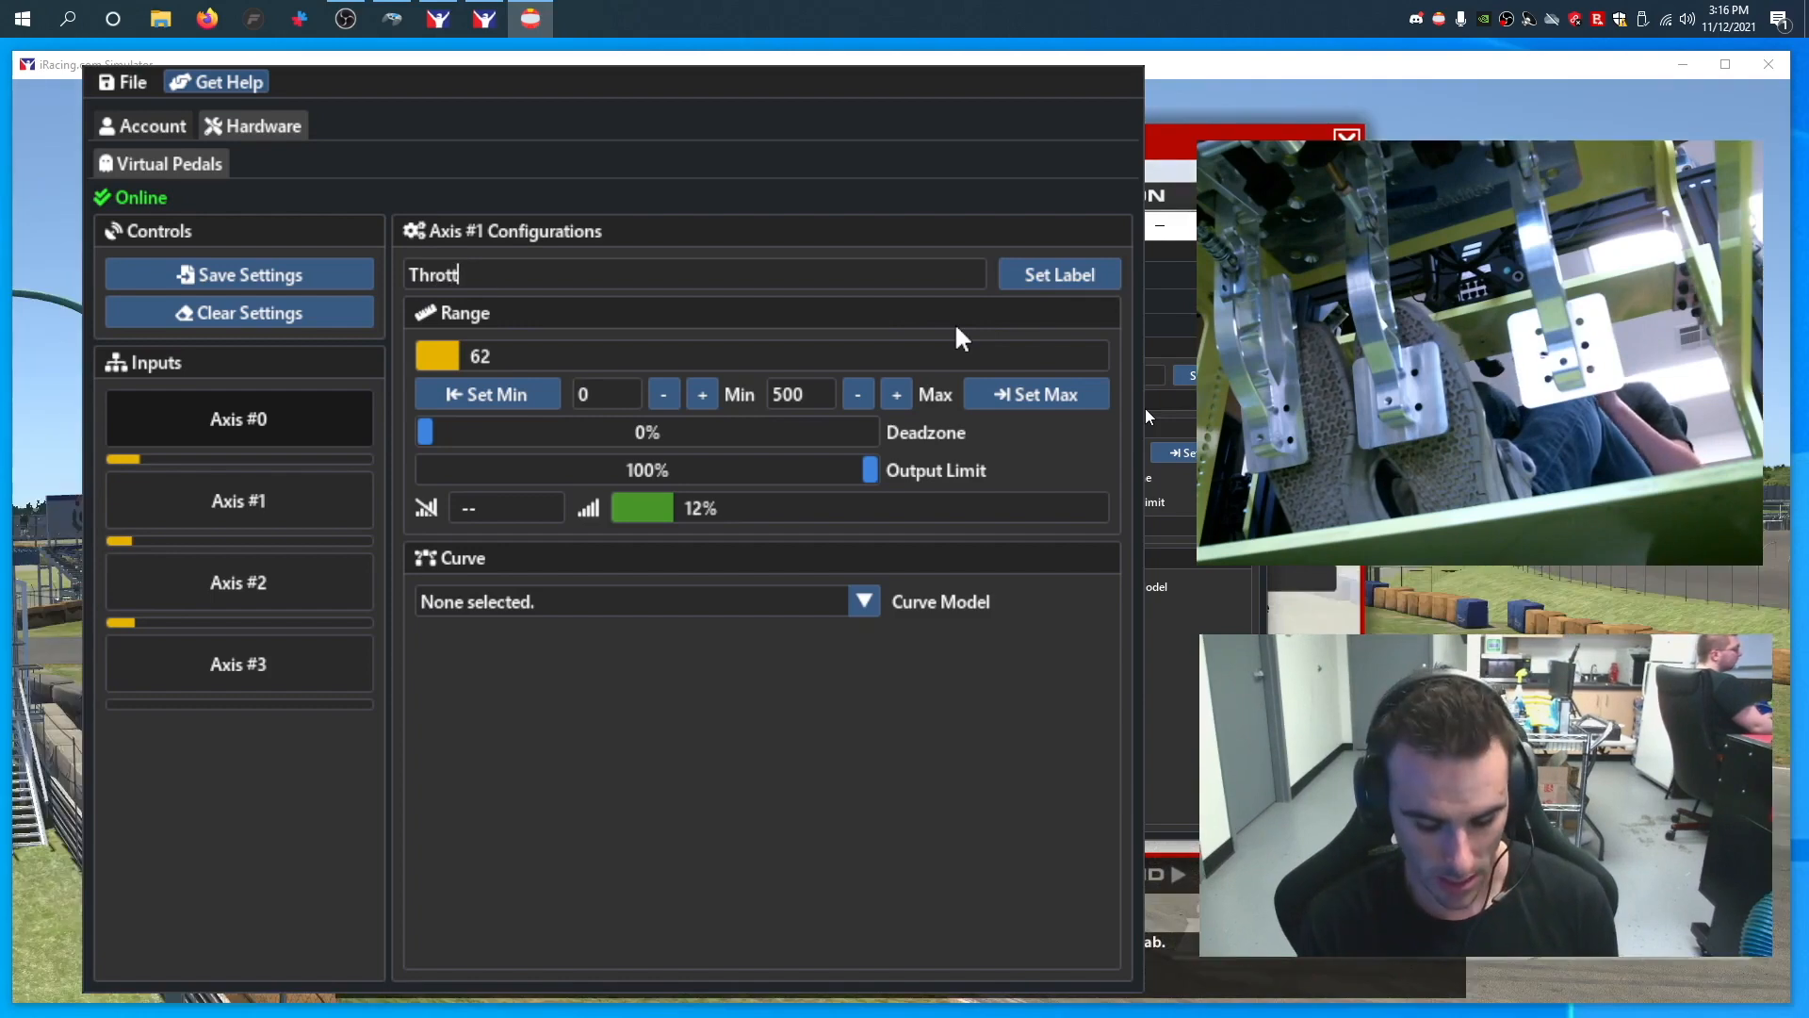
pyautogui.click(1061, 277)
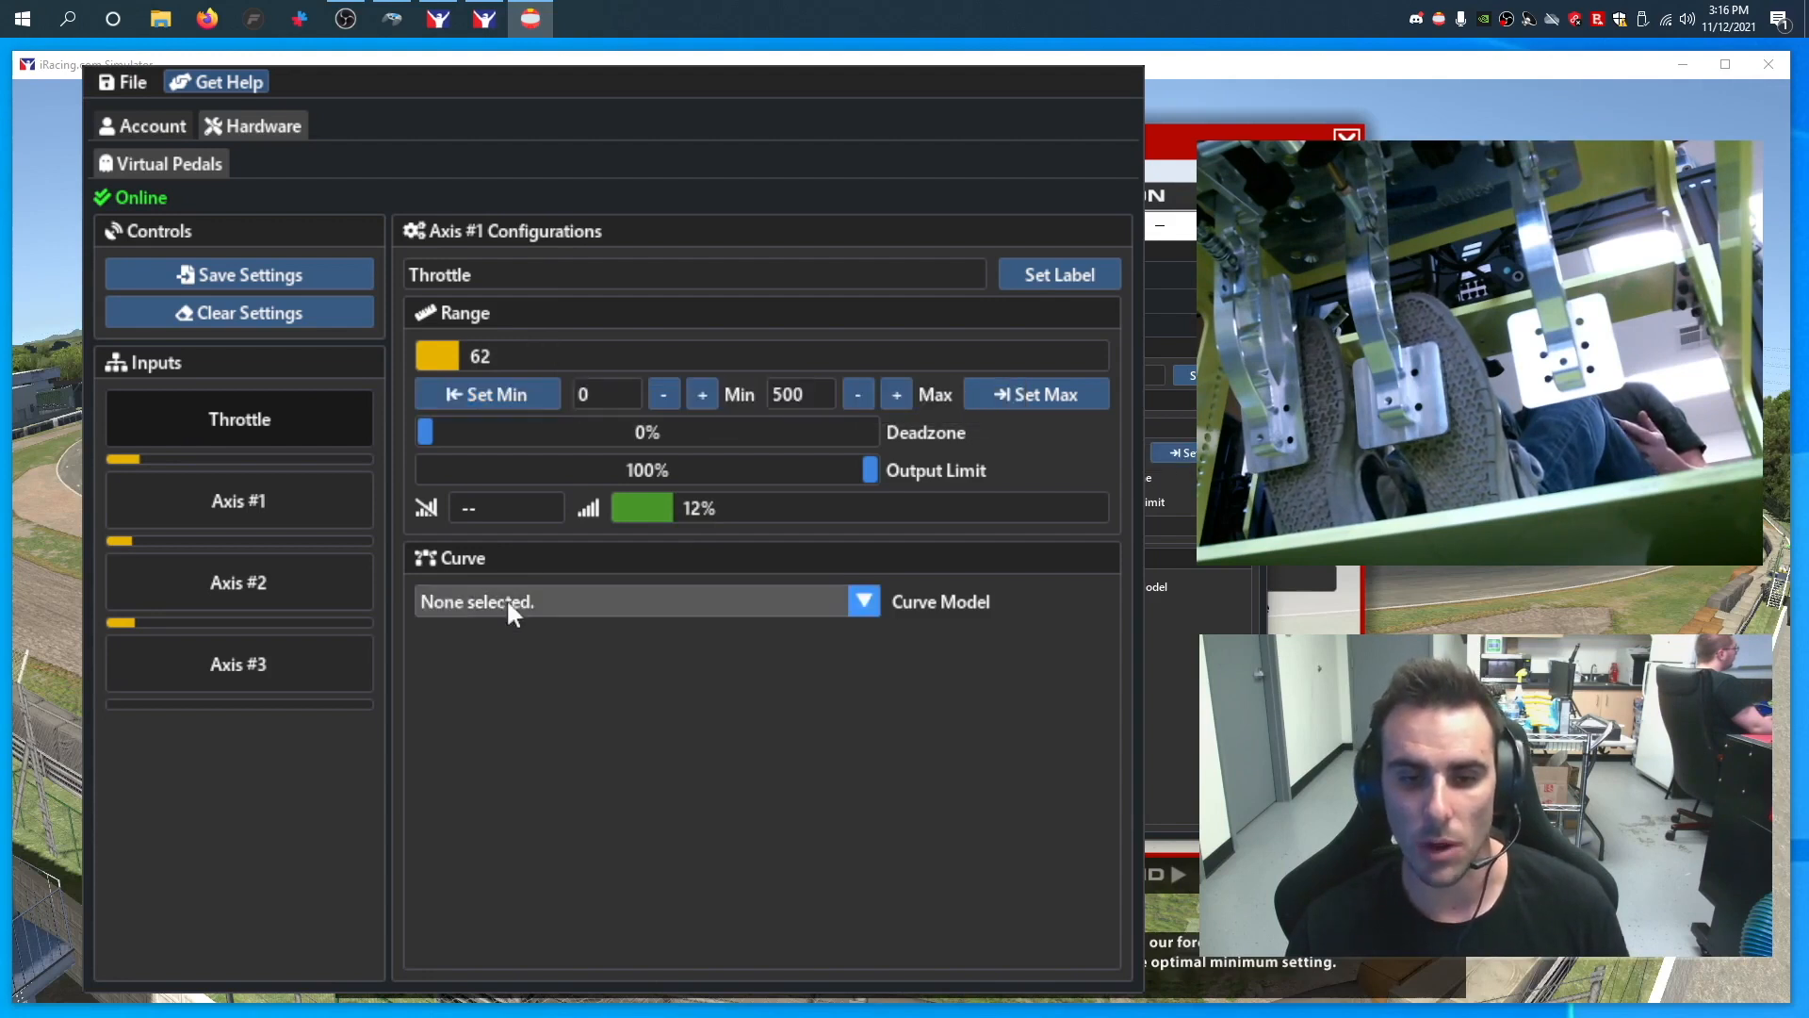
# Set the throttle range from the raw pedal input, with the minimum at 62 and the maximum at 211
pyautogui.click(502, 394)
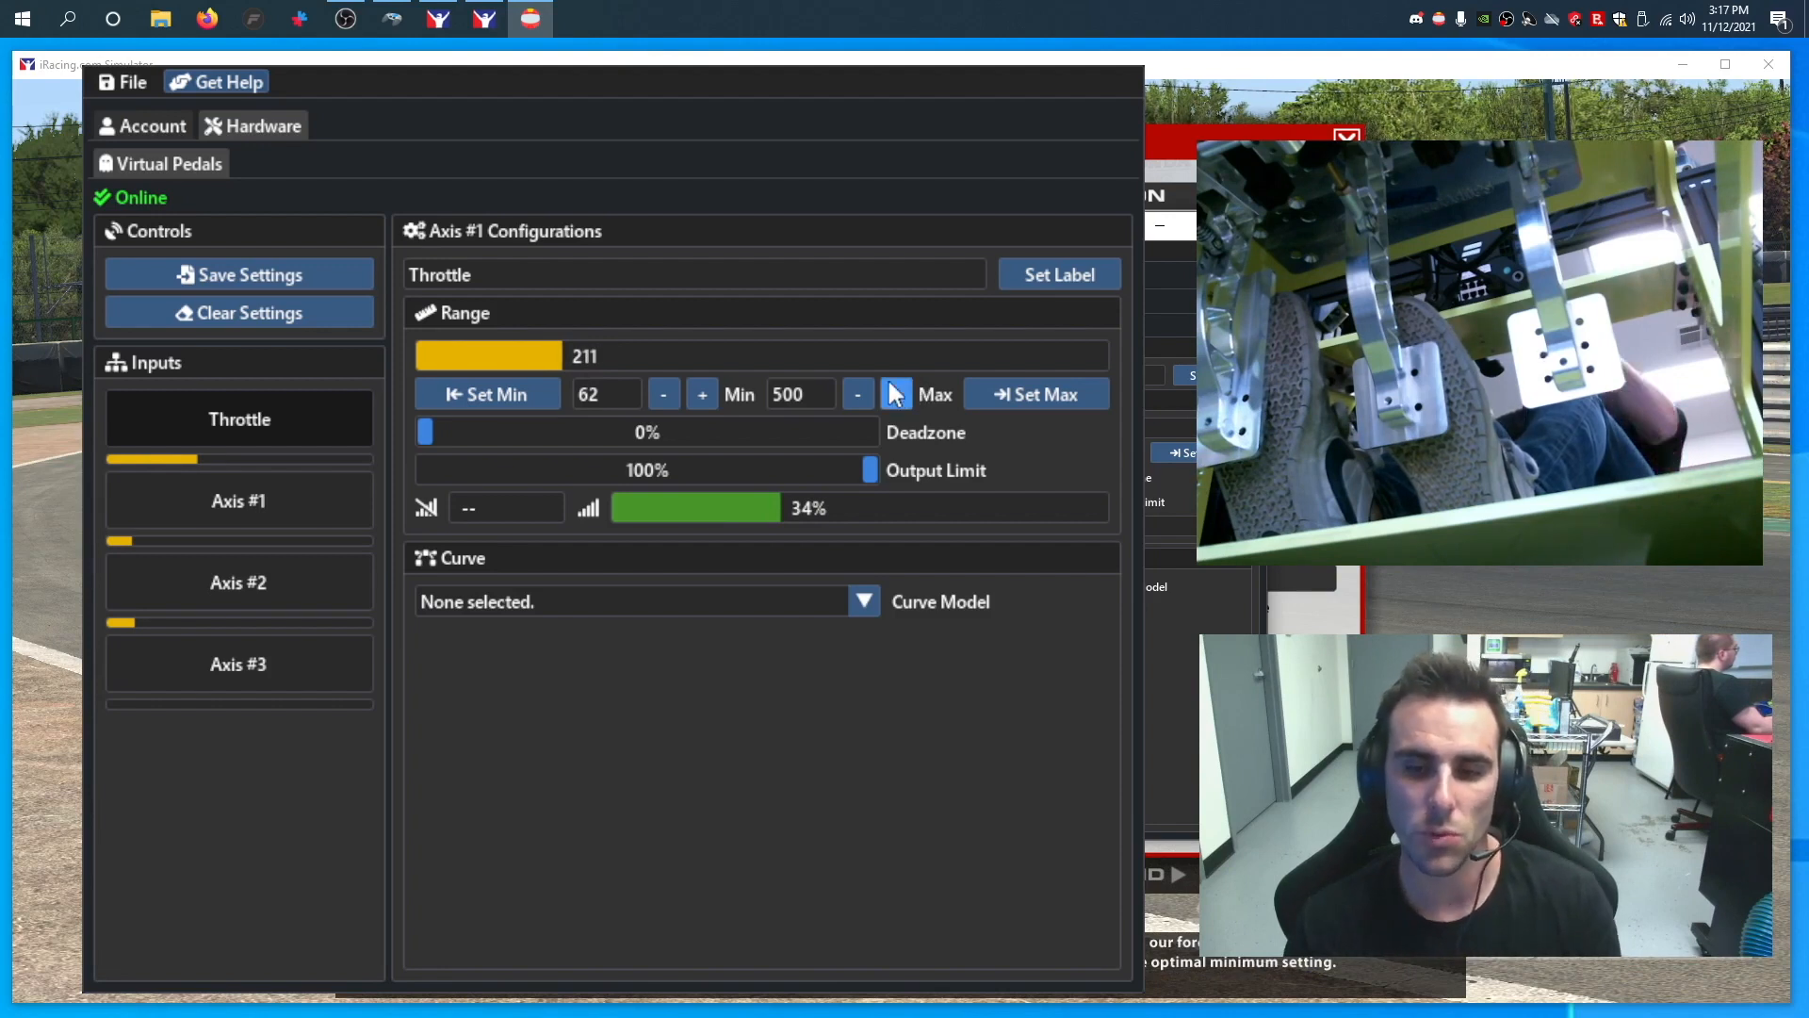
pyautogui.click(997, 398)
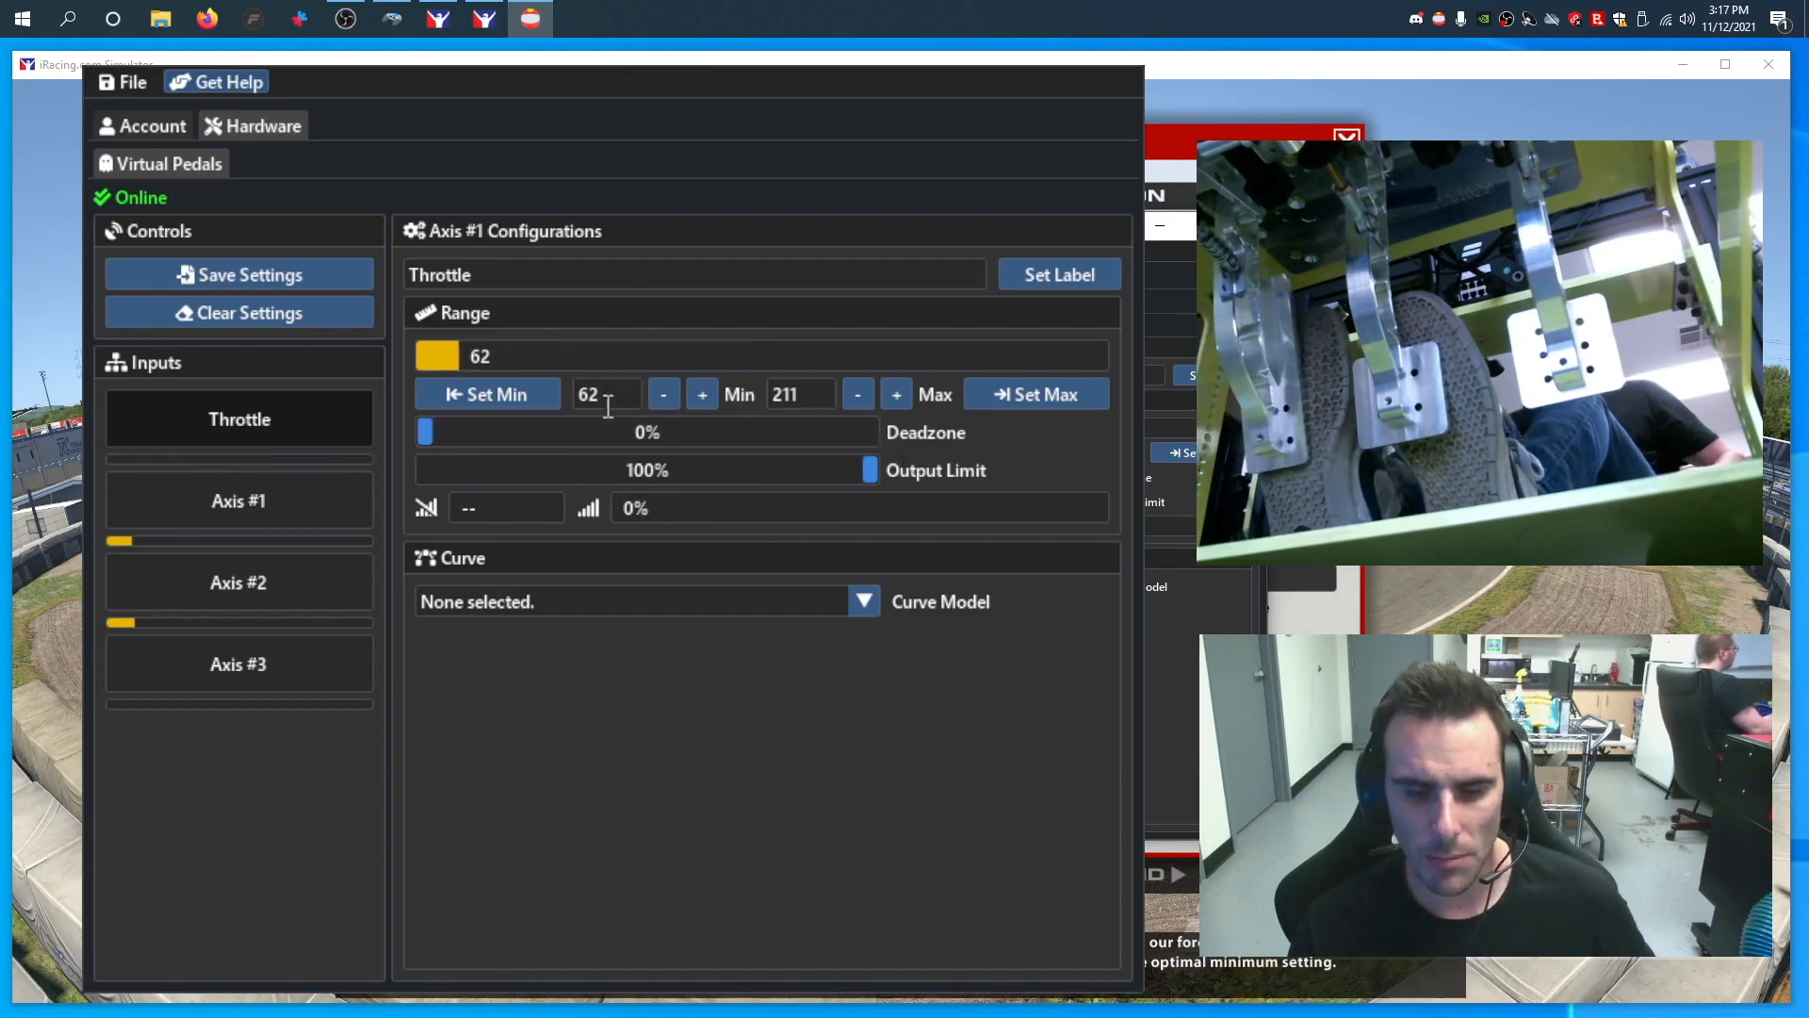
# Try nudging the throttle's minimum and maximum range values down and back up by one increment
pyautogui.click(661, 399)
pyautogui.click(688, 393)
pyautogui.click(862, 397)
pyautogui.click(891, 399)
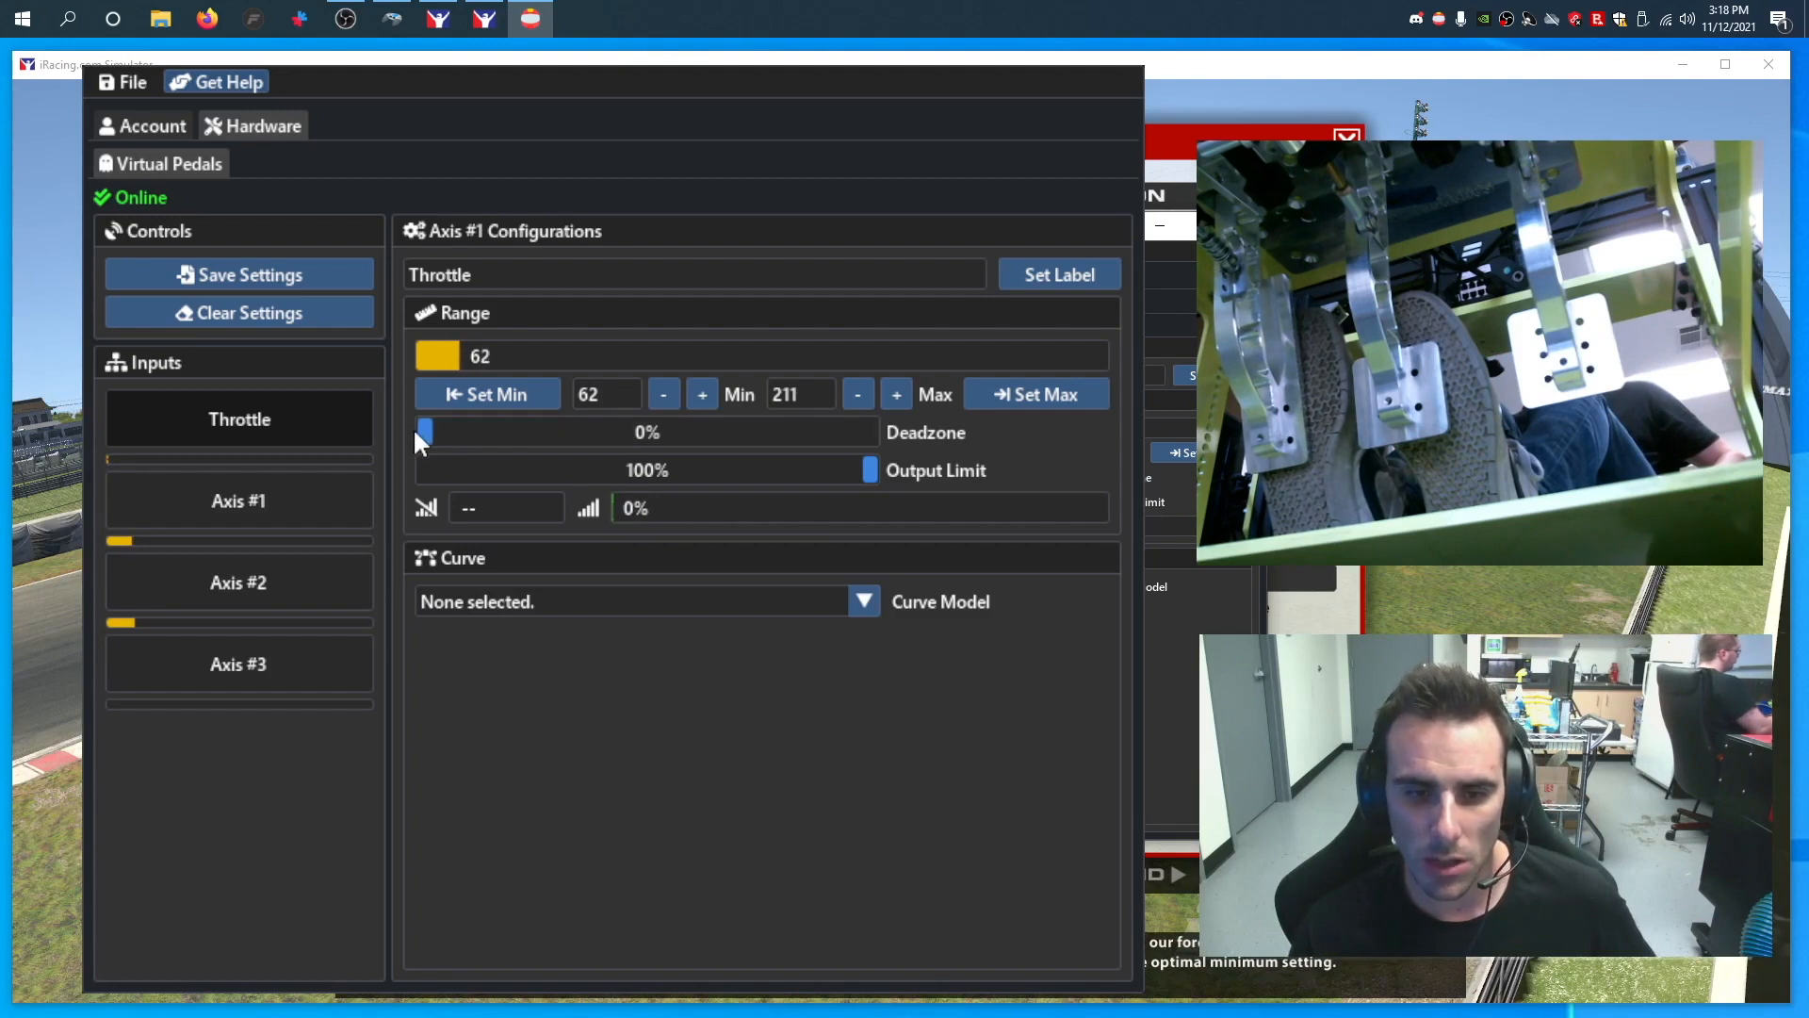
# Set the throttle deadzone to 10% and assign the curve Model #0
pyautogui.moveTo(418, 431); pyautogui.dragTo(568, 465)
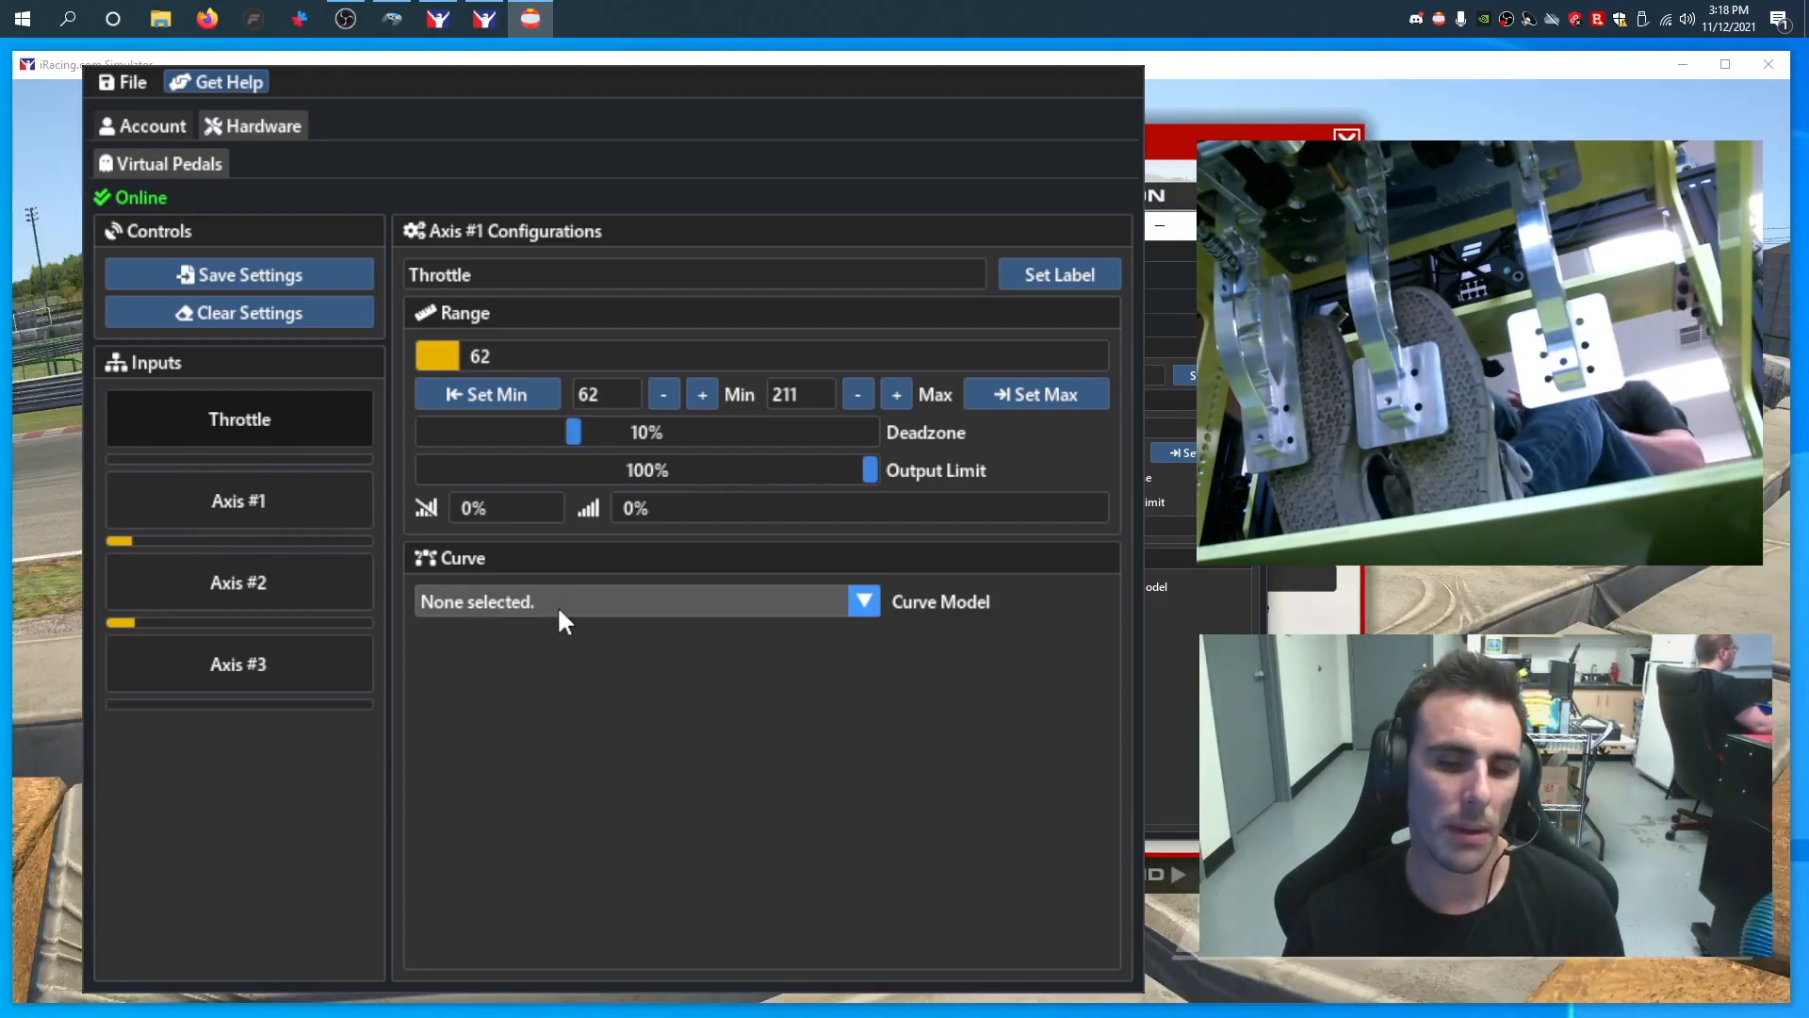
pyautogui.click(569, 614)
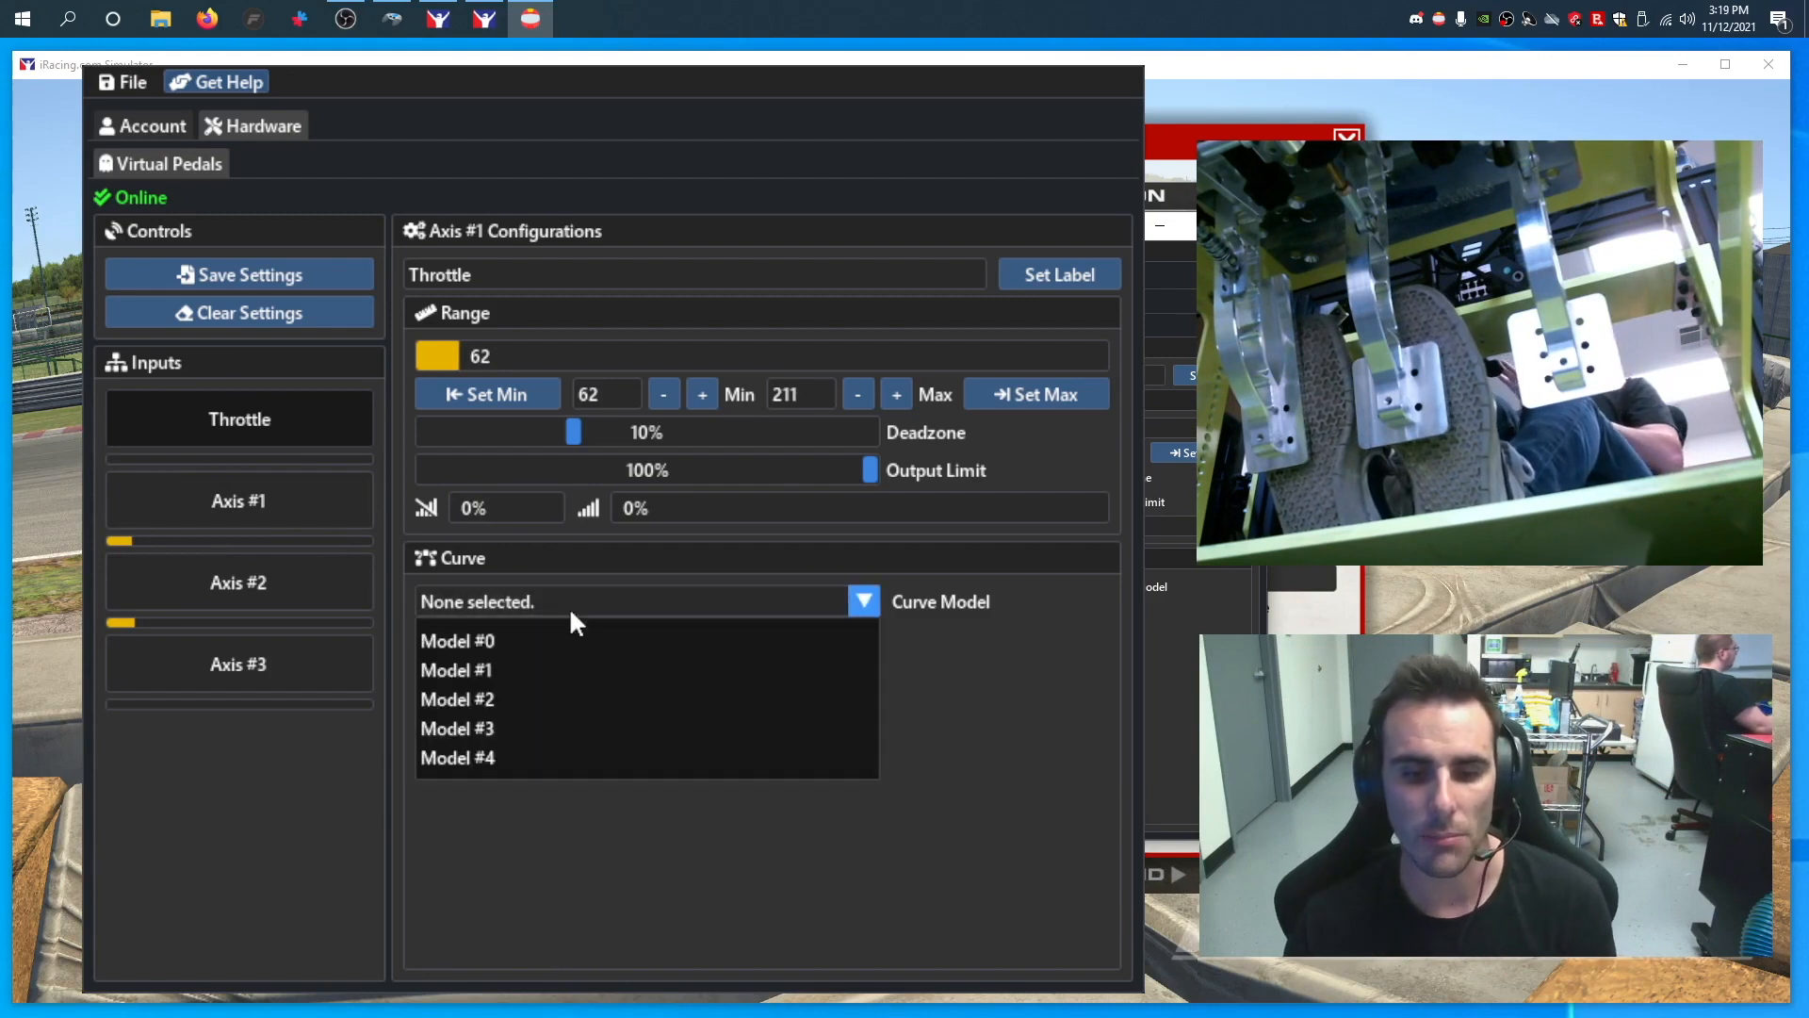
pyautogui.click(580, 639)
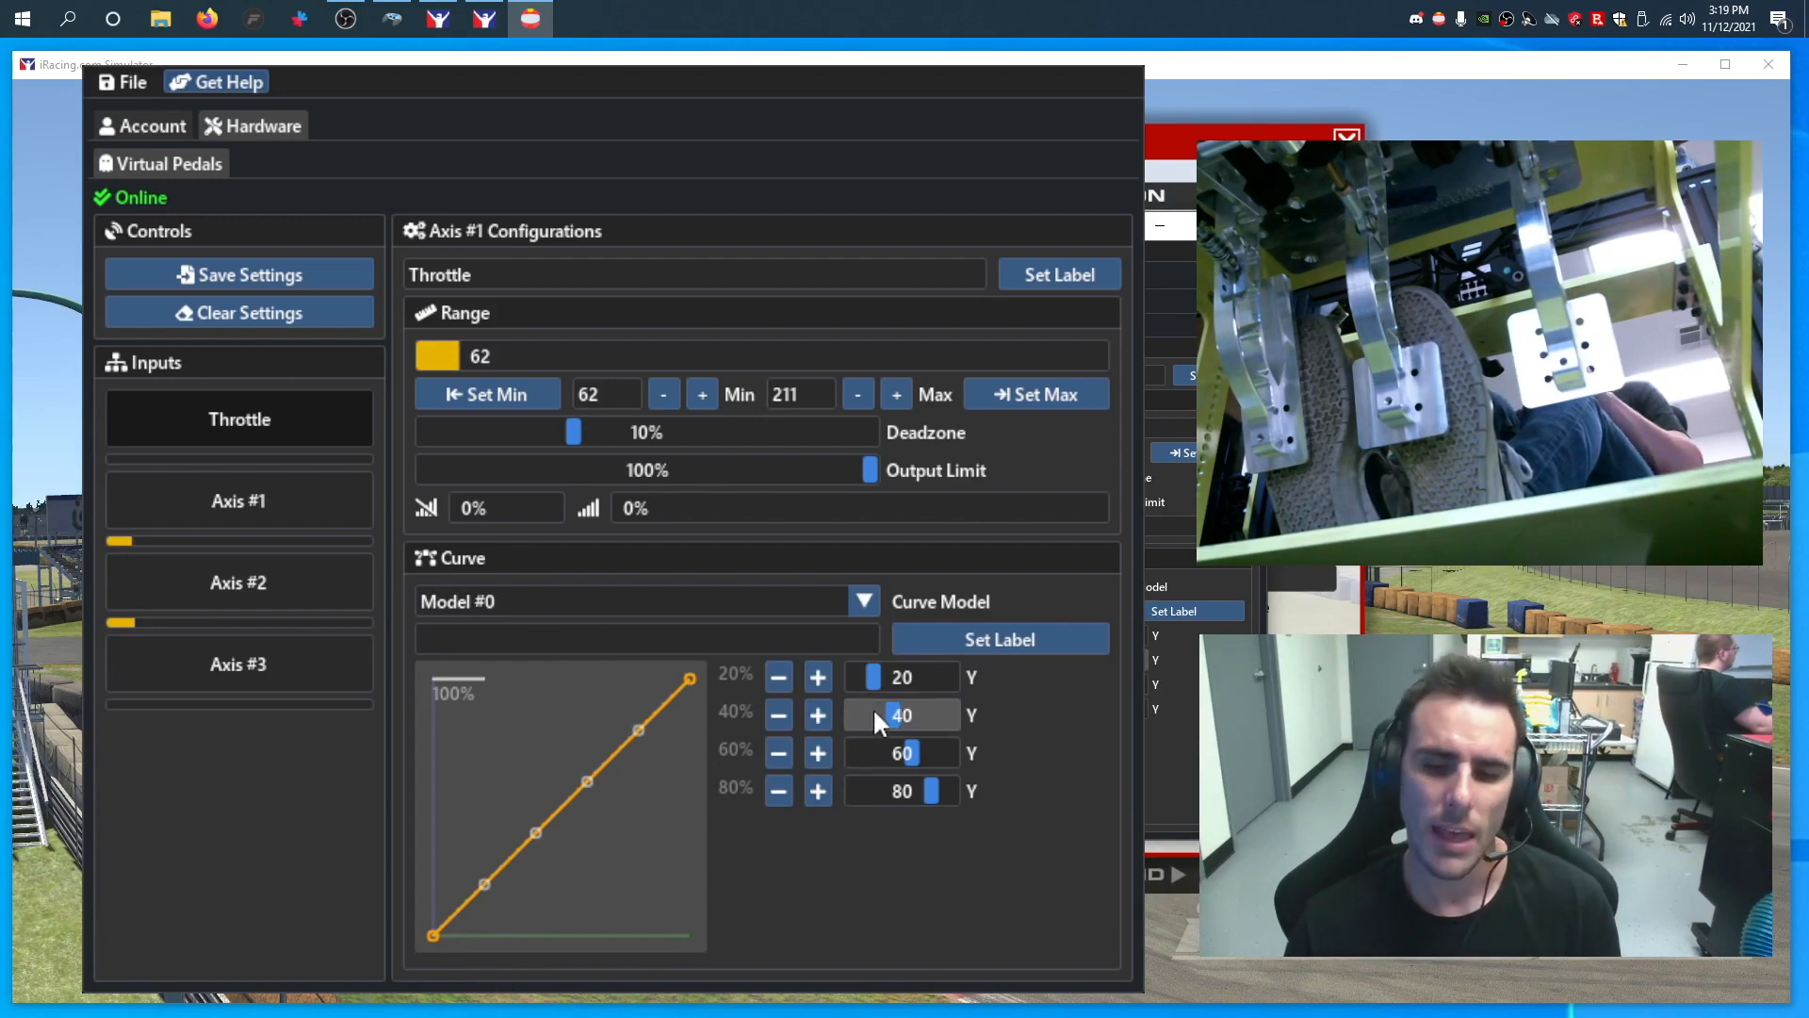
# Lower the throttle curve's 20%, 40%, 60% and 80% points to 0
pyautogui.moveTo(878, 678); pyautogui.dragTo(840, 704)
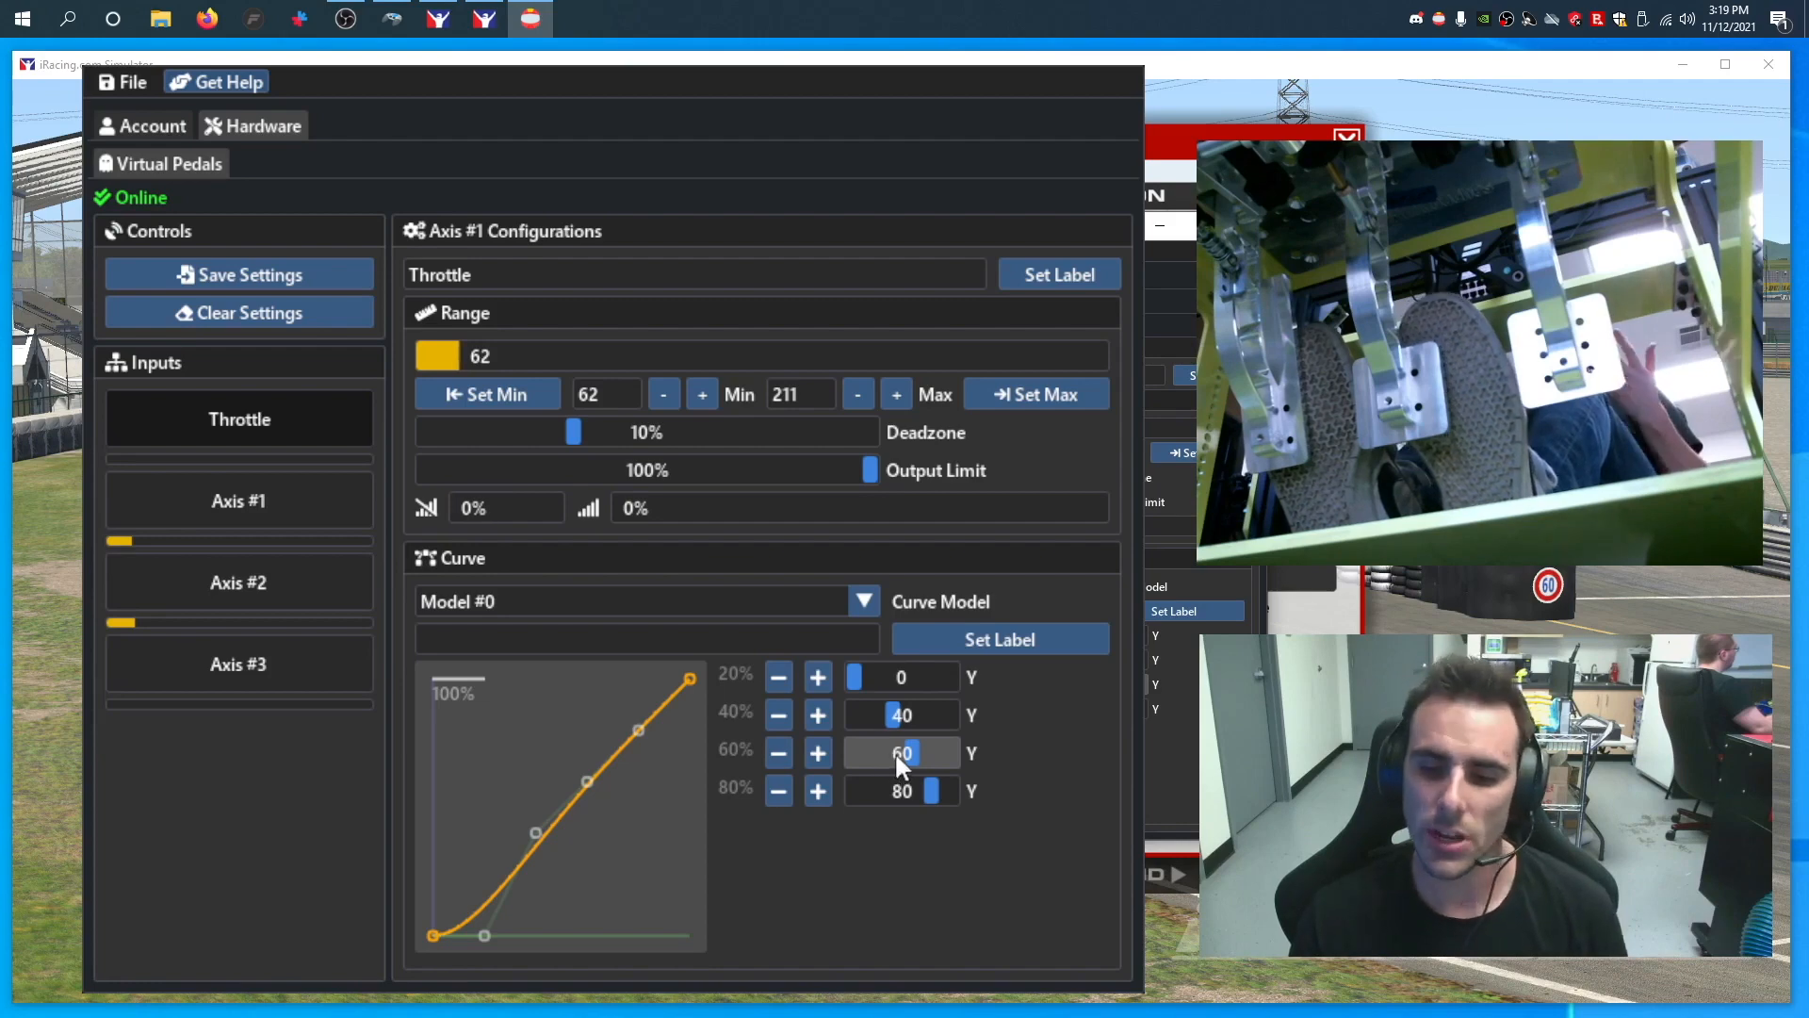
pyautogui.moveTo(897, 714); pyautogui.dragTo(760, 698)
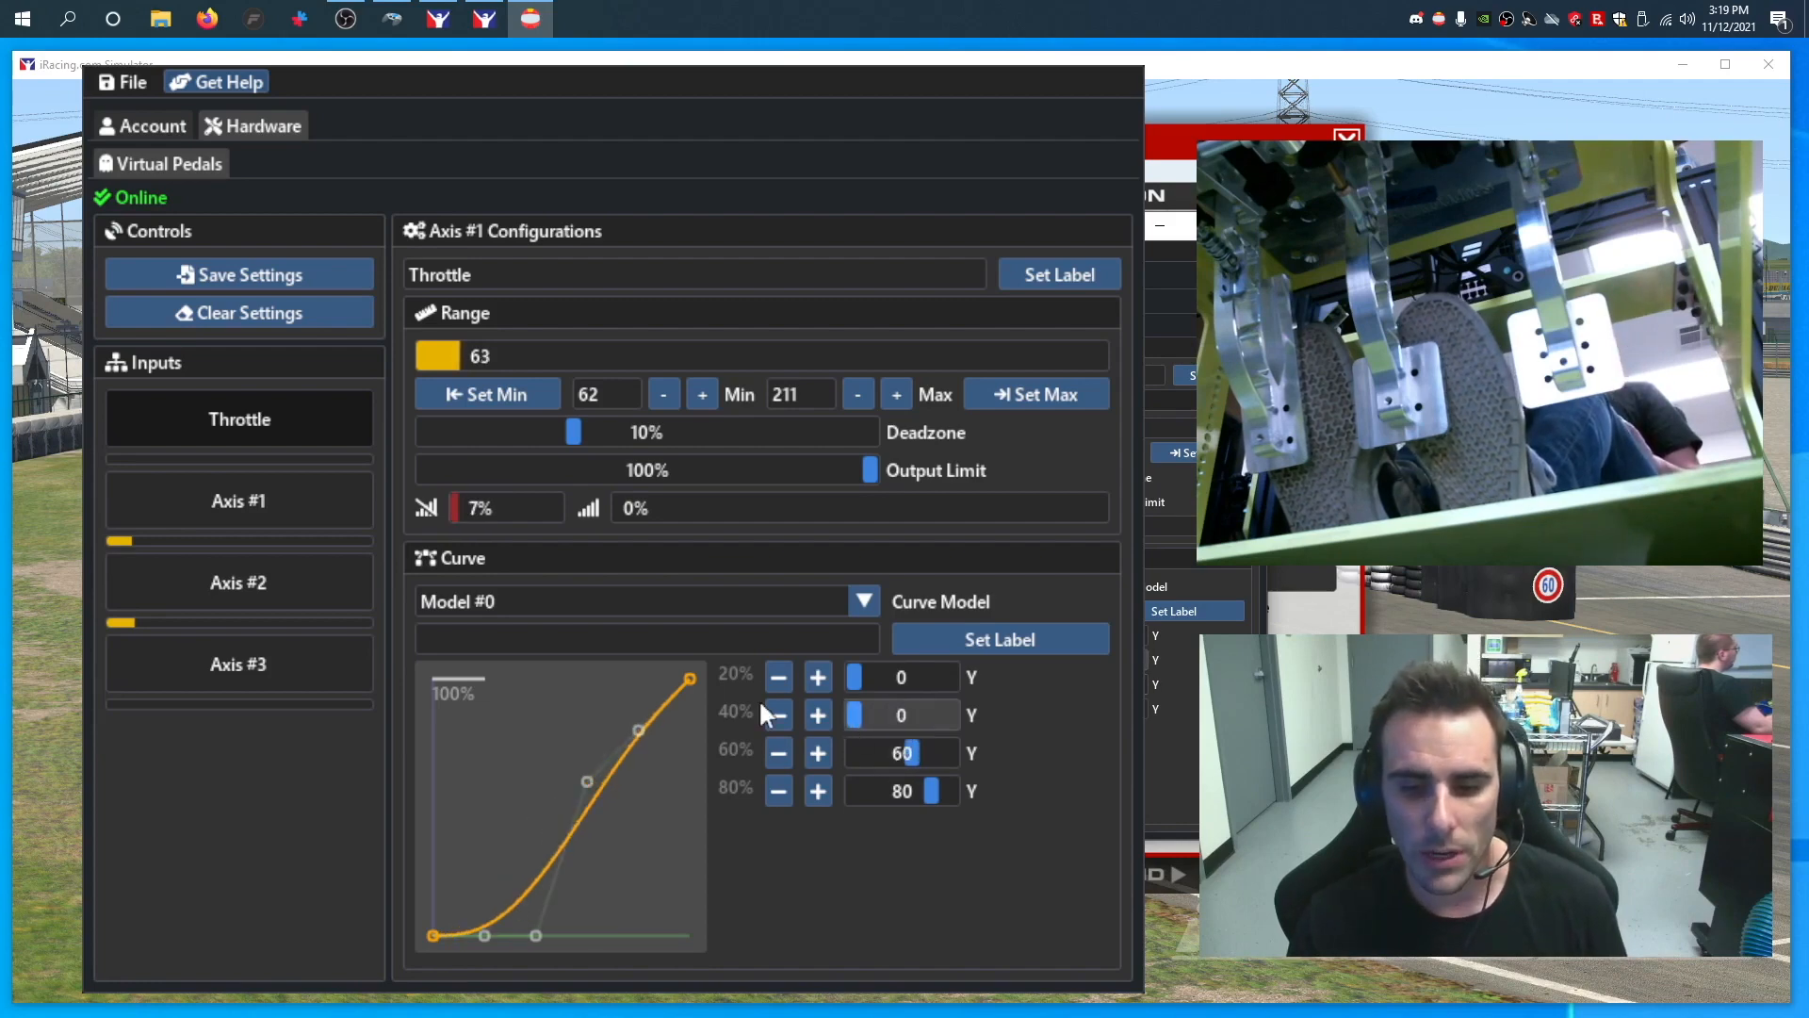
pyautogui.moveTo(925, 733); pyautogui.dragTo(848, 792)
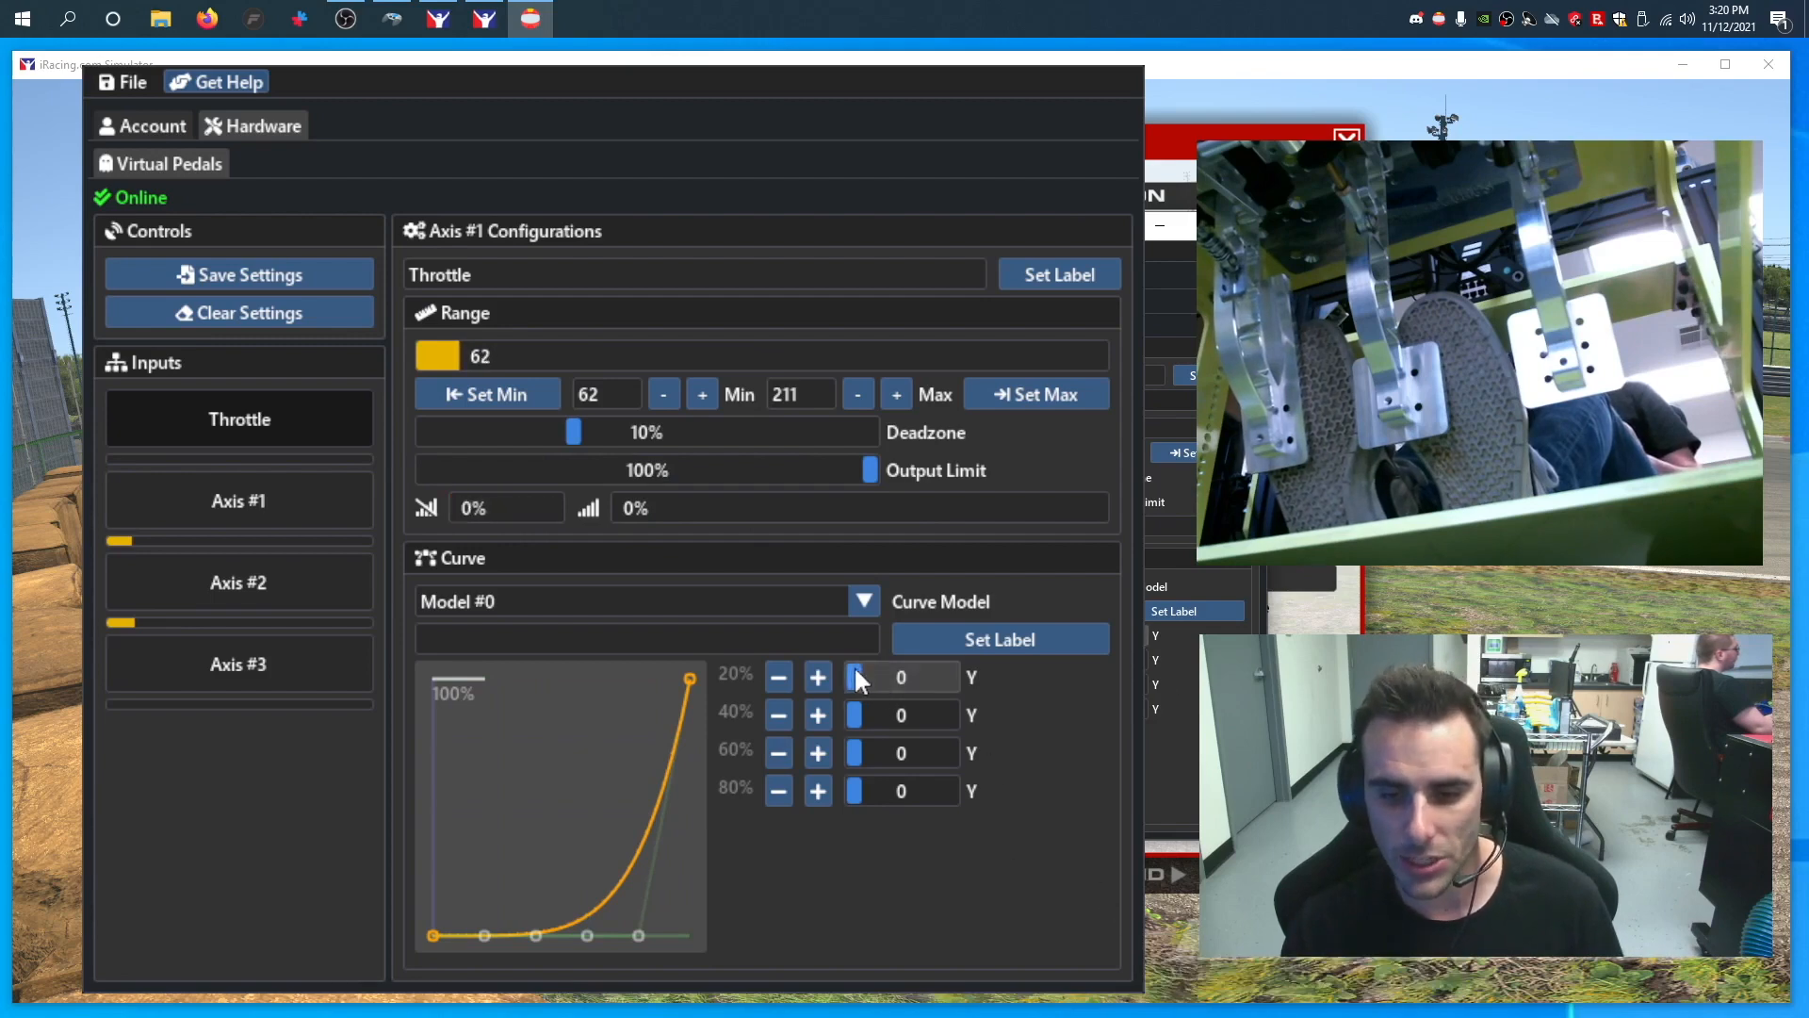
# Raise all four points of the throttle curve to 100
pyautogui.moveTo(854, 676); pyautogui.dragTo(1044, 675)
pyautogui.moveTo(854, 714); pyautogui.dragTo(1037, 775)
pyautogui.moveTo(867, 792); pyautogui.dragTo(1104, 767)
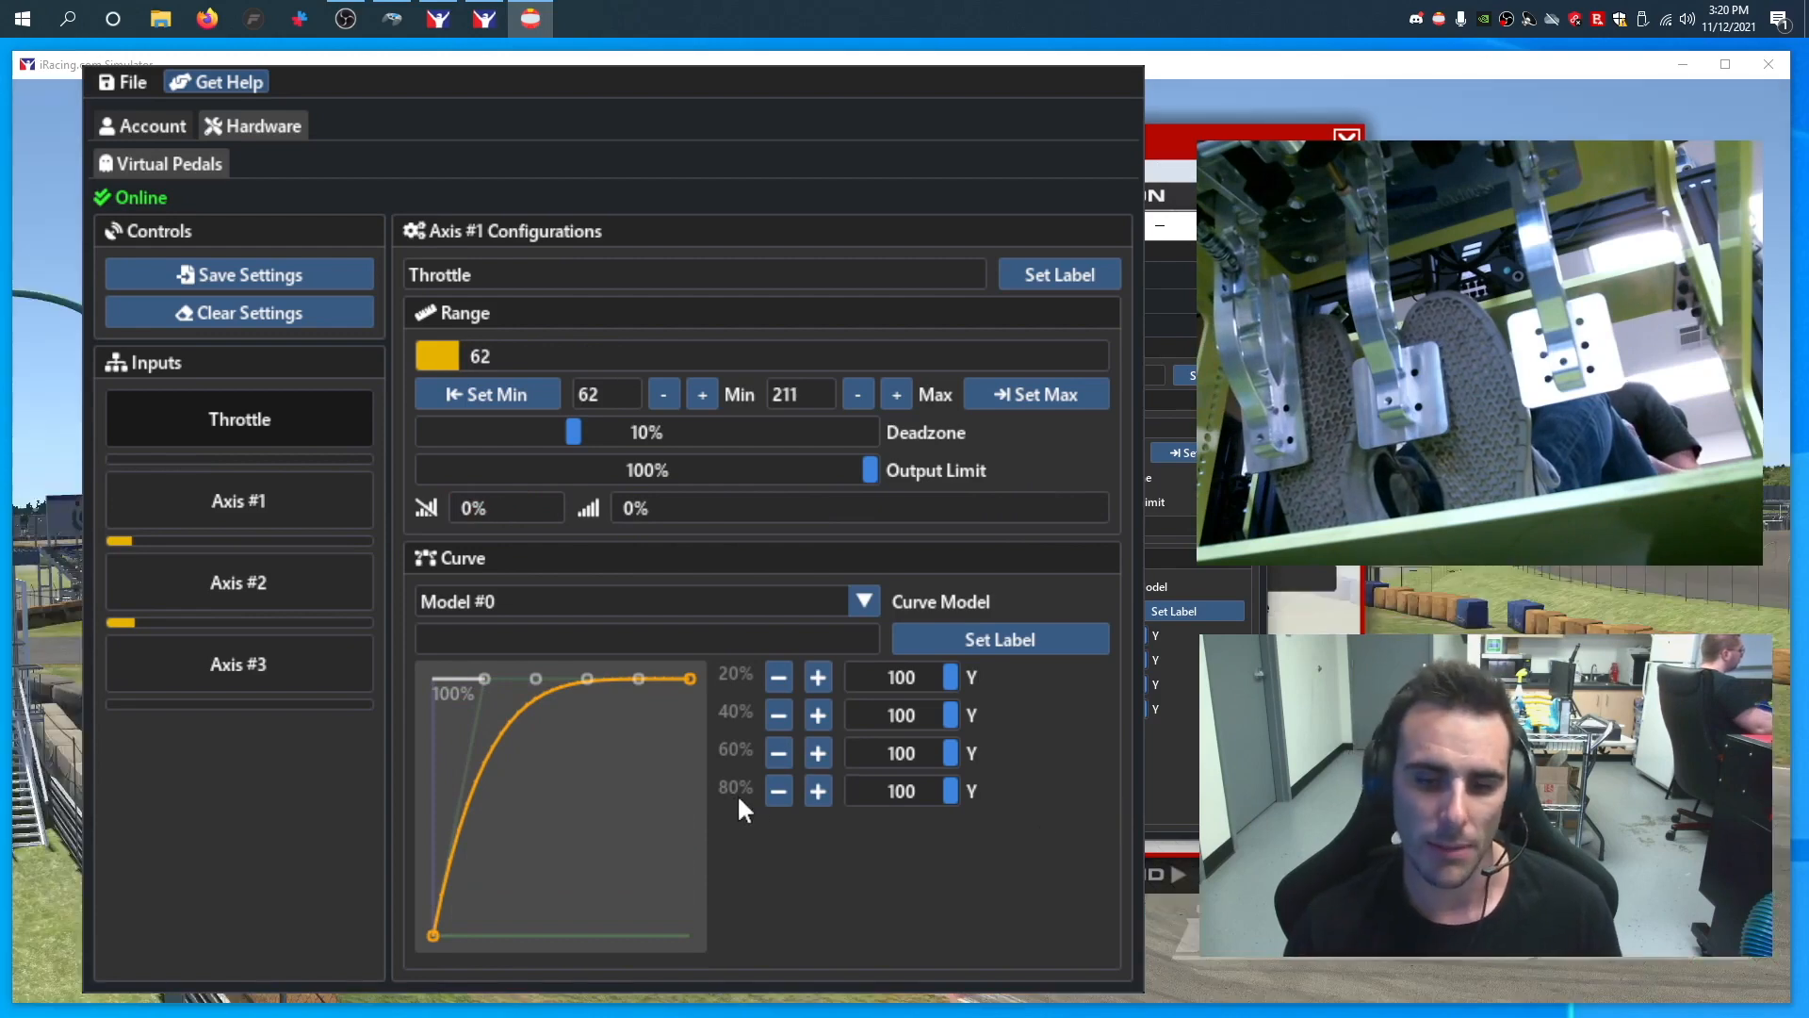
# Reshape the throttle curve with points of 29 at 20%, 18 at 40%, 33 at 60% and 0 at 80%
pyautogui.moveTo(950, 791); pyautogui.dragTo(880, 675)
pyautogui.click(573, 599)
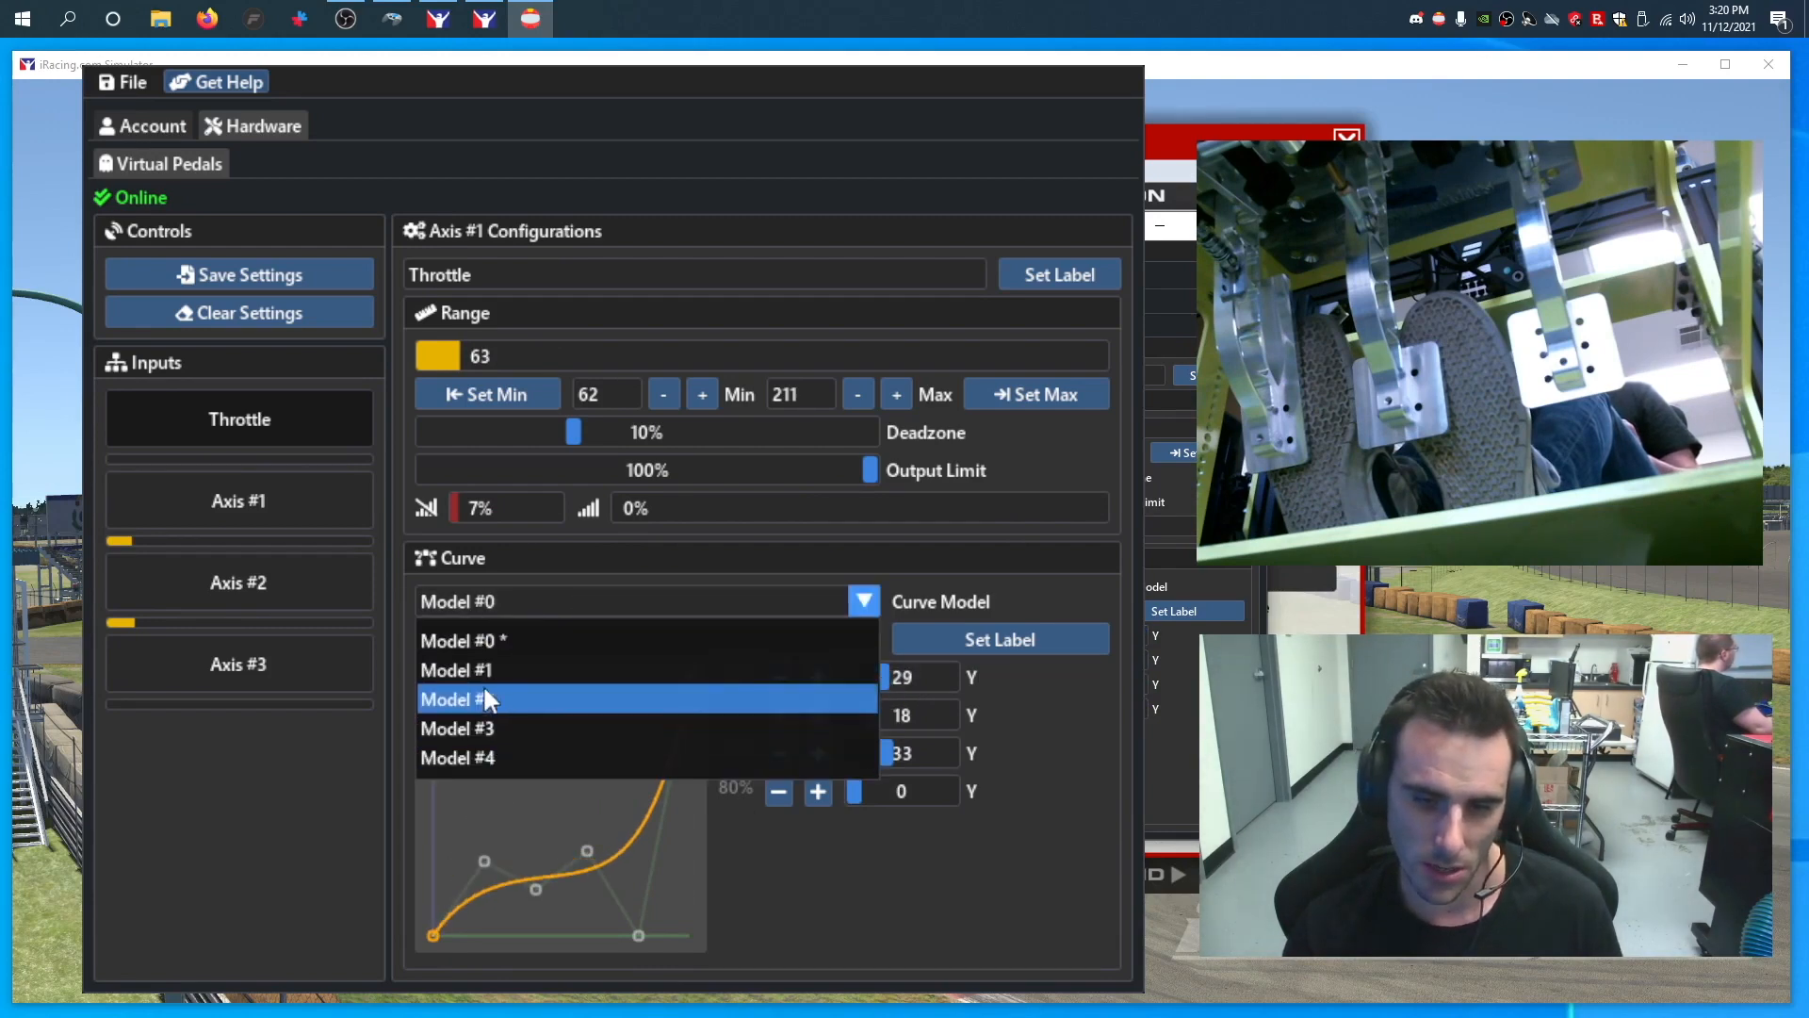
pyautogui.click(780, 908)
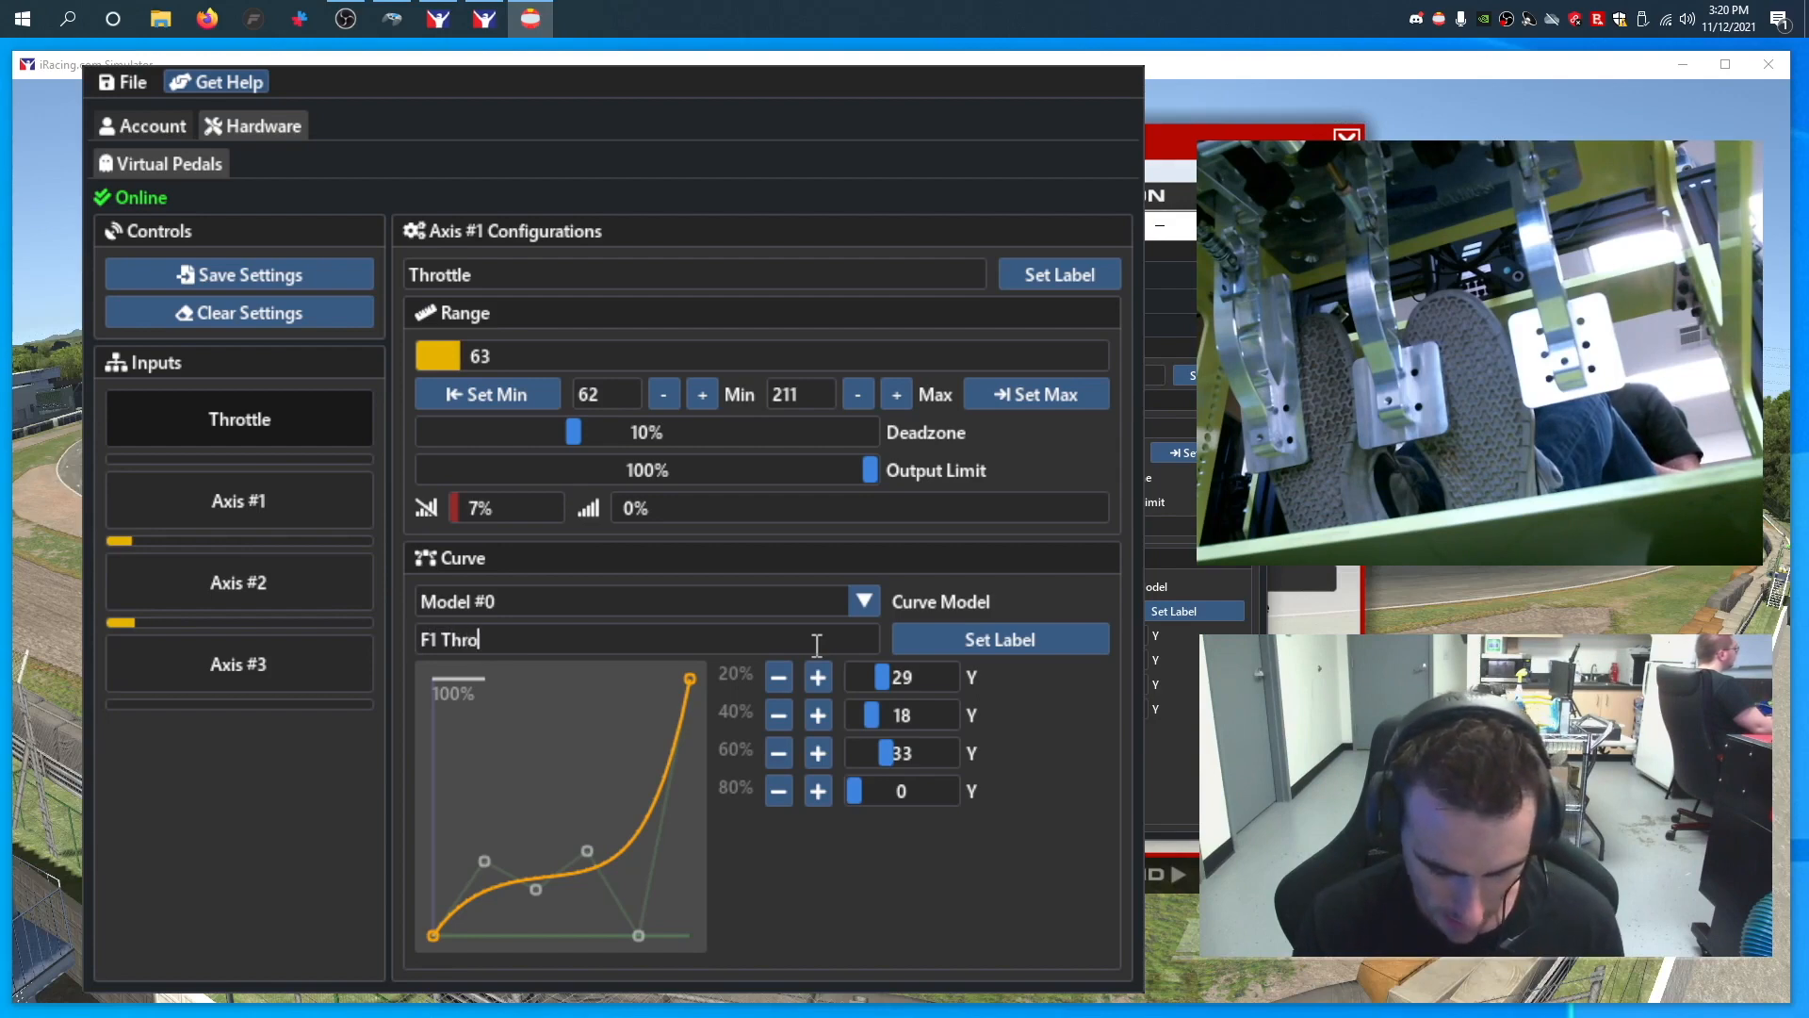
# Label the throttle's curve model "F1 Throttle"
pyautogui.click(952, 650)
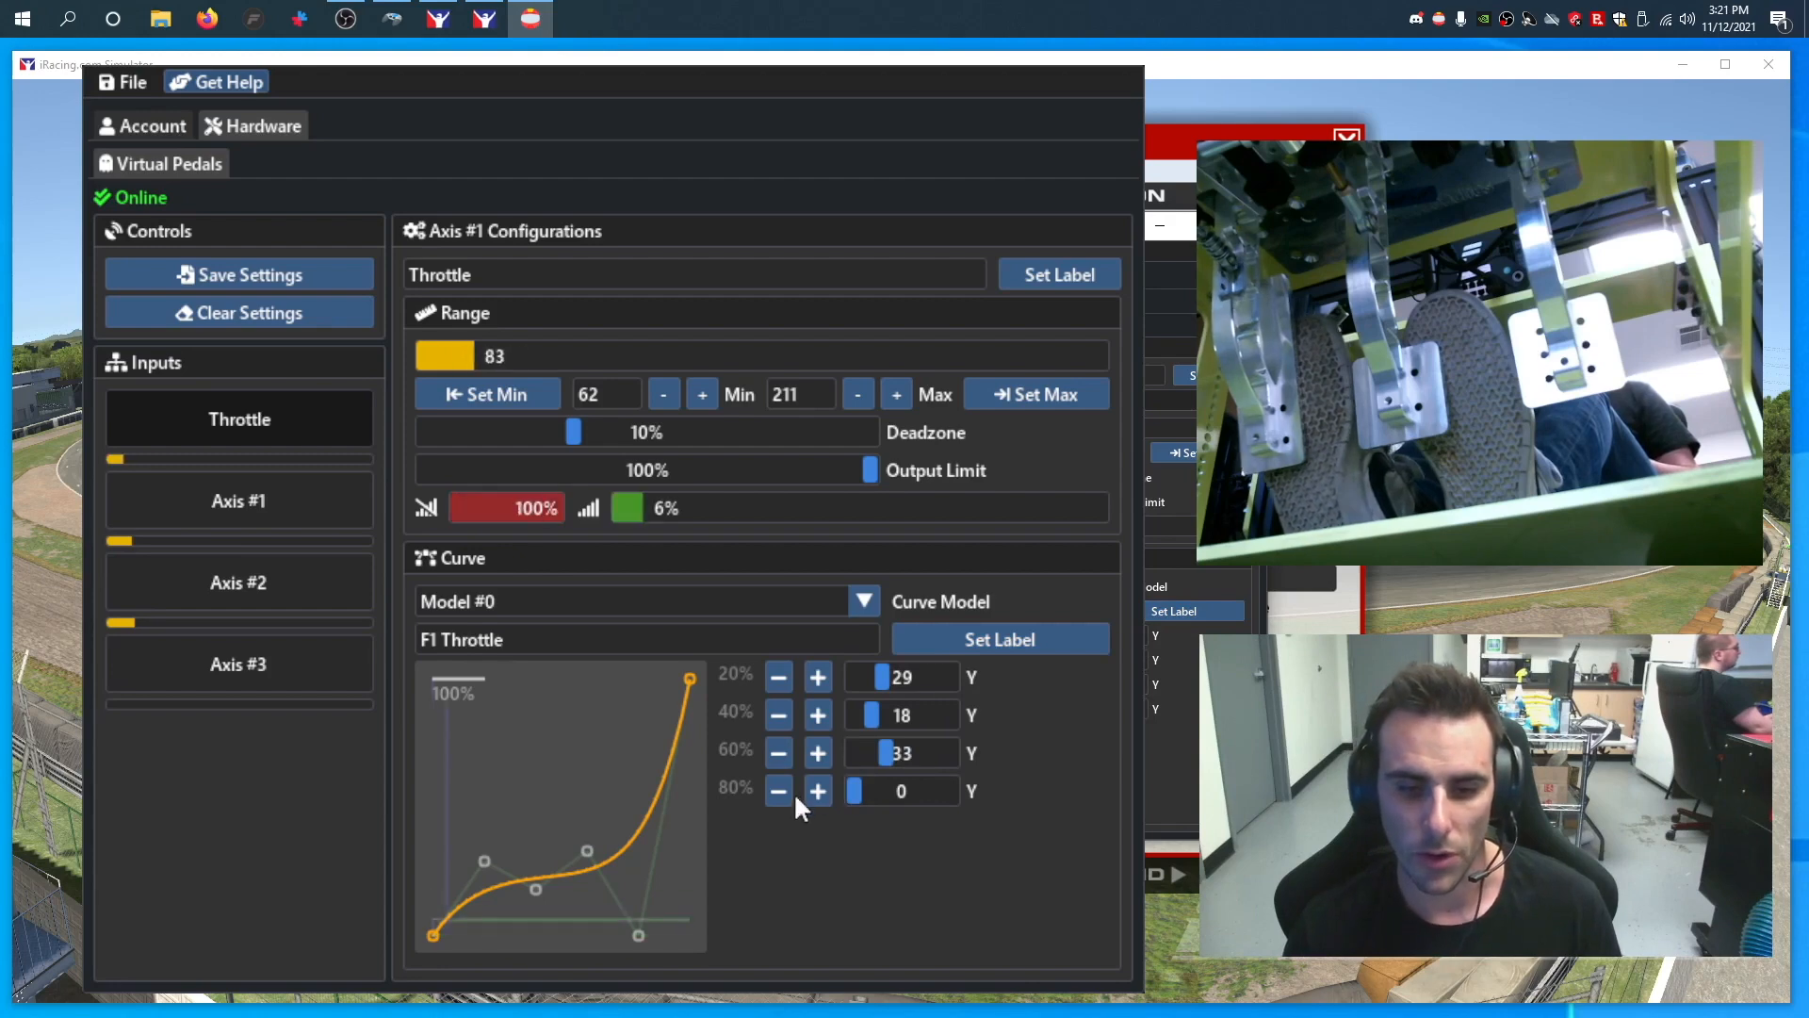
pyautogui.click(761, 609)
pyautogui.click(703, 634)
pyautogui.click(950, 647)
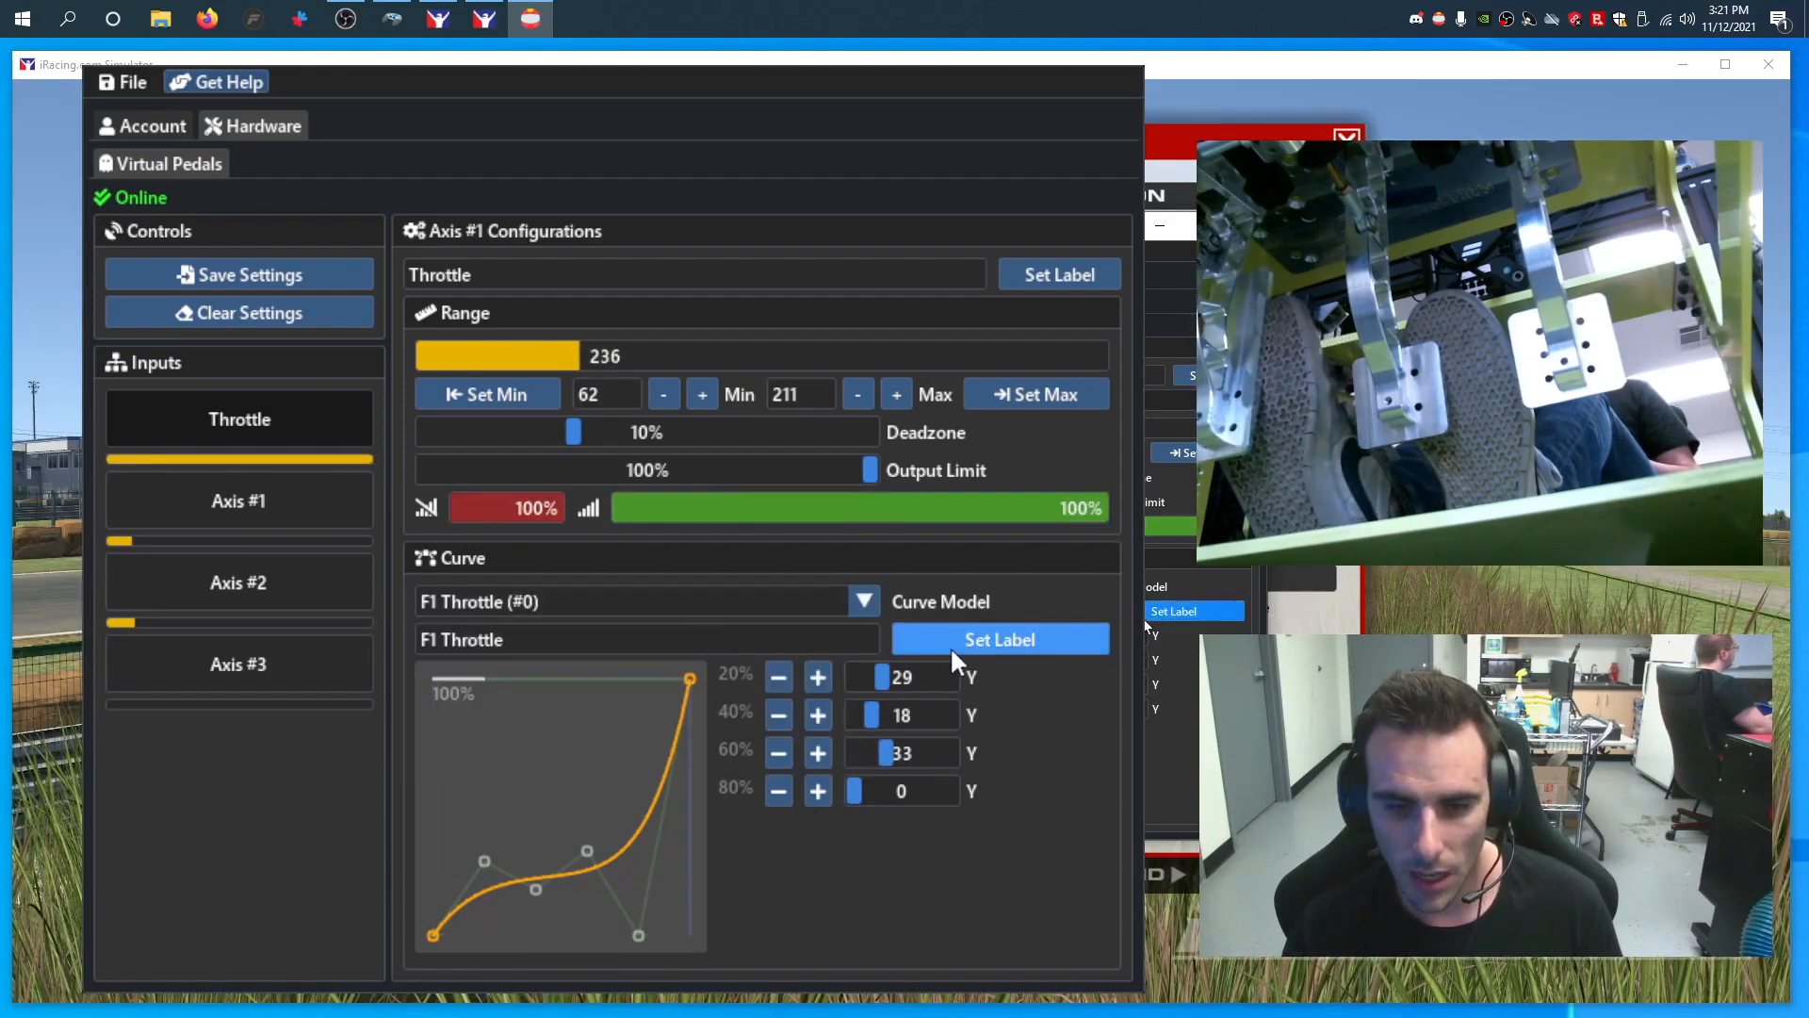
pyautogui.click(496, 601)
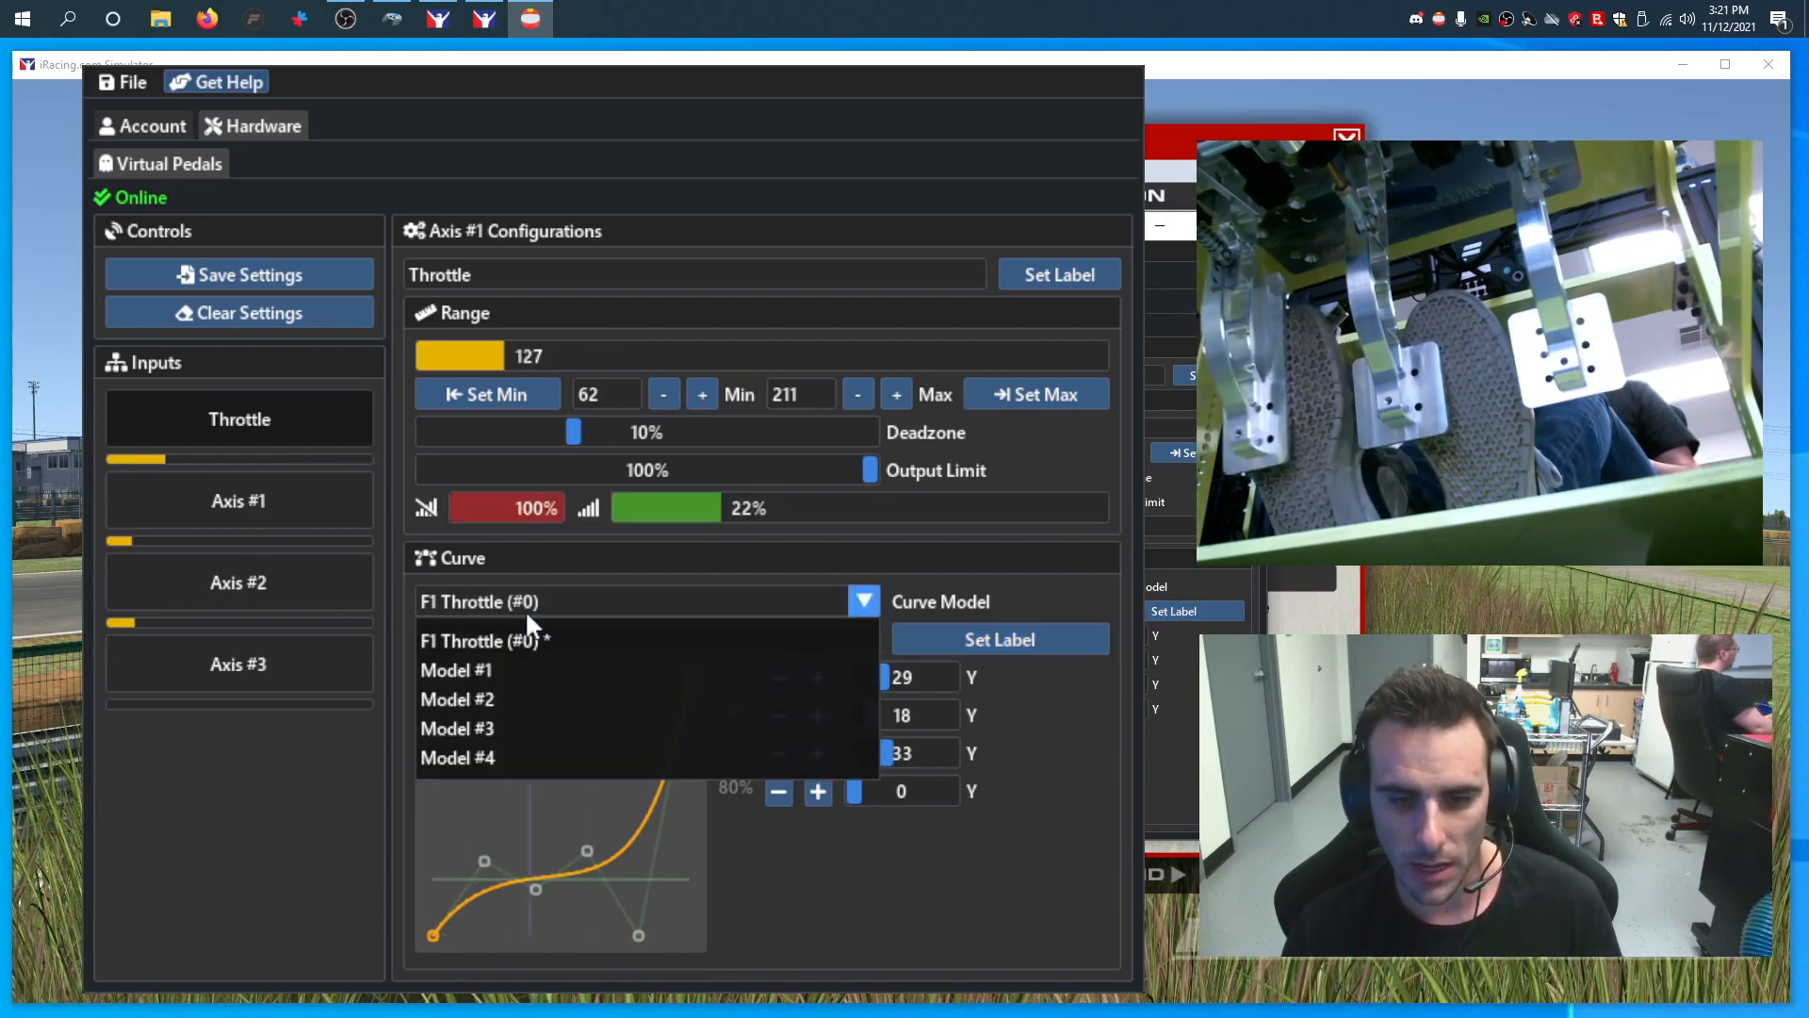
pyautogui.click(531, 604)
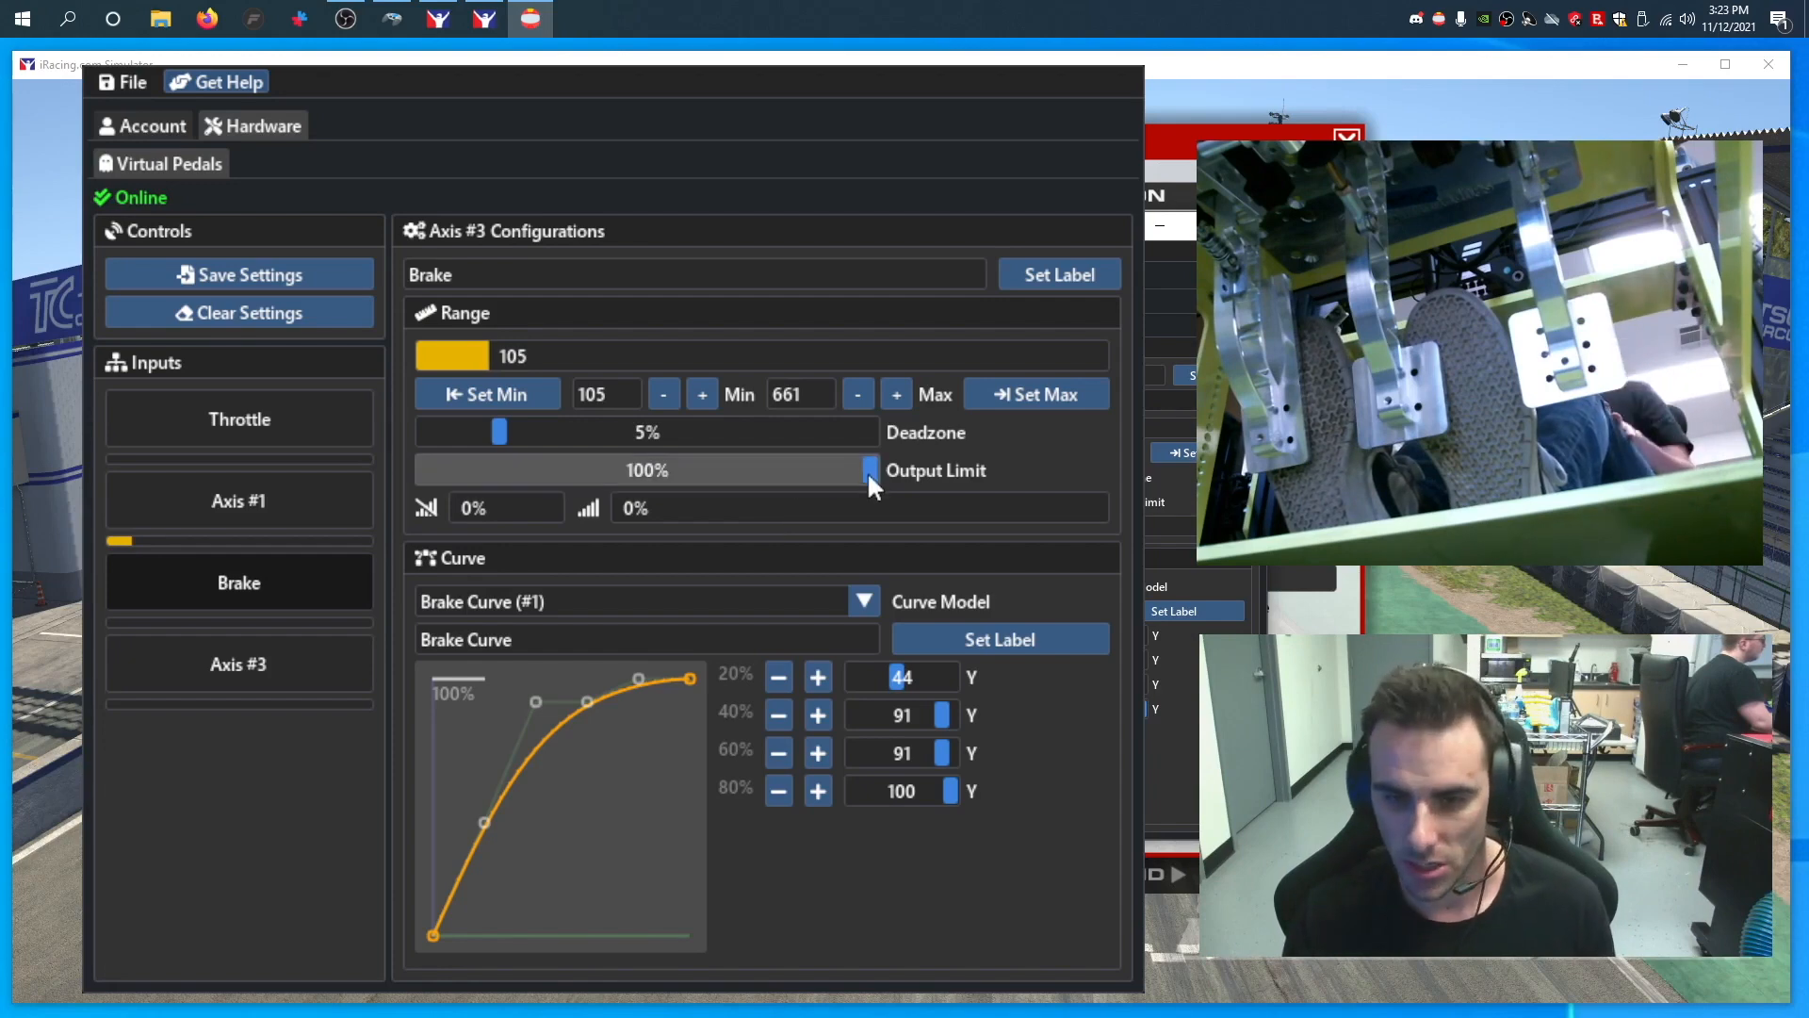
# Lower the brake axis's output limit to 89%
pyautogui.moveTo(866, 471); pyautogui.dragTo(769, 509)
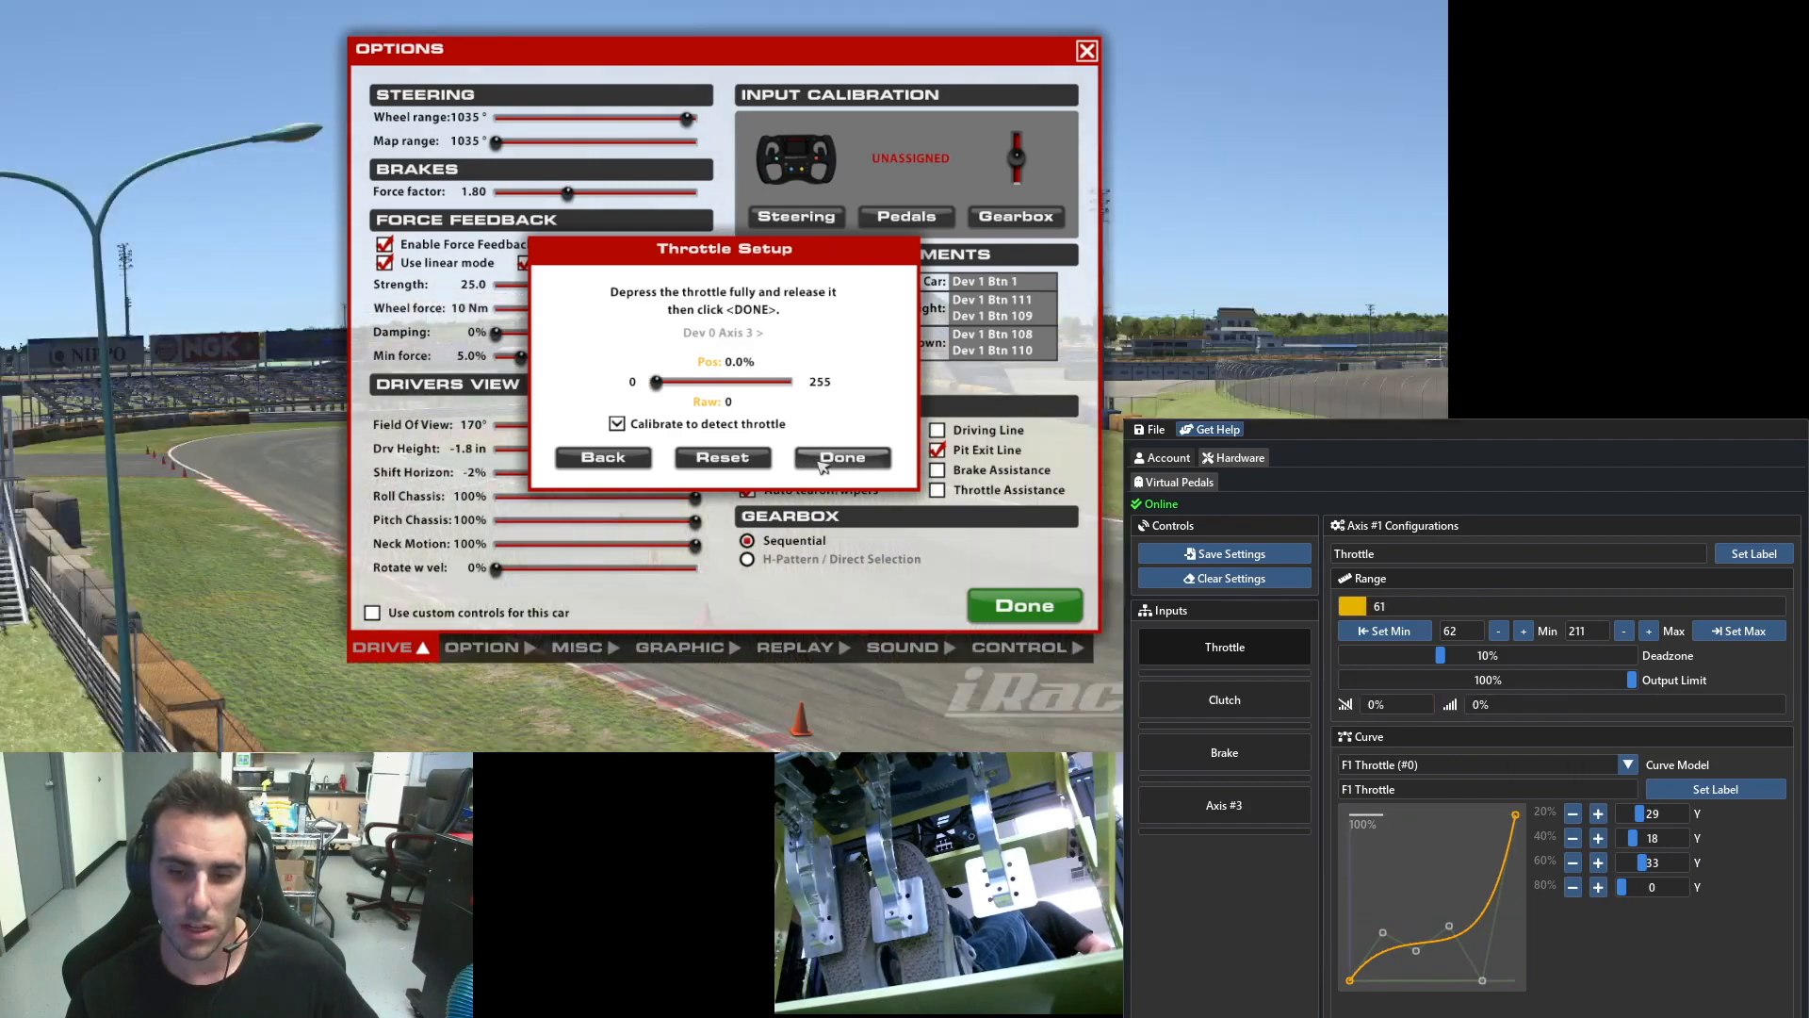
# Accept the throttle setup in iRacing's pedal calibration, and set the brake axis's output limit to 100% in the pedal software
pyautogui.click(823, 461)
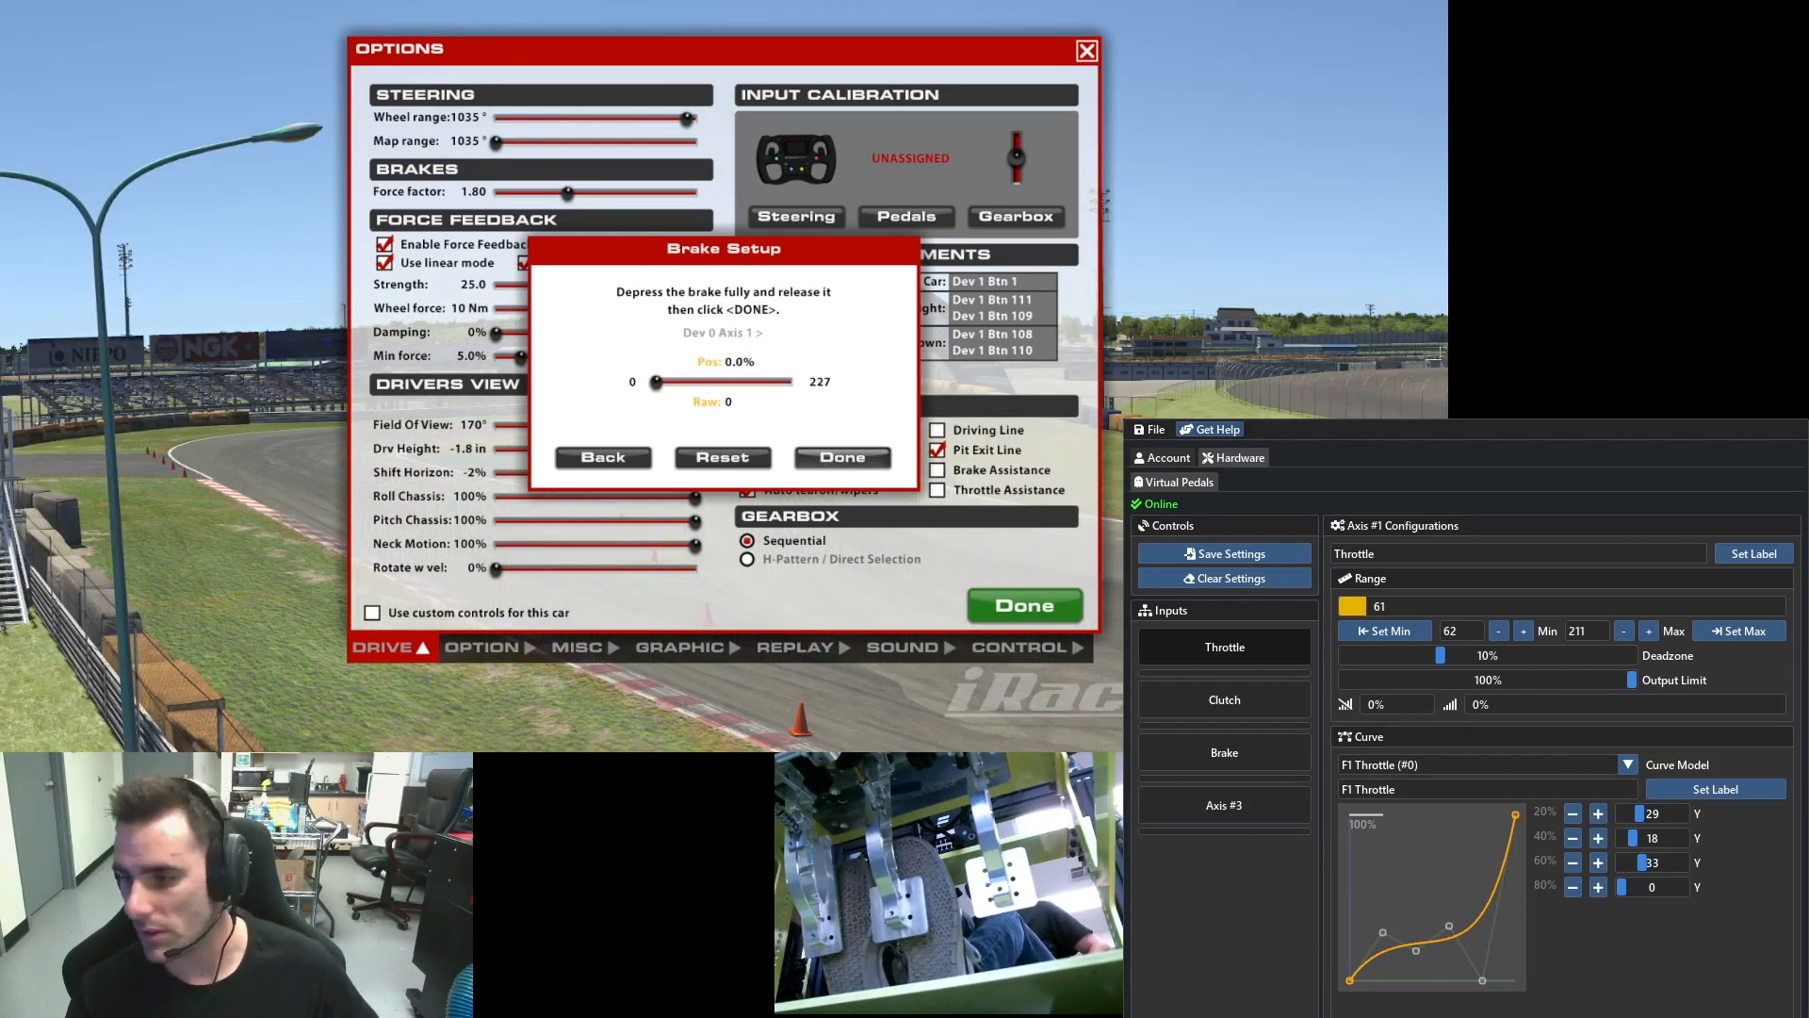
pyautogui.click(1224, 752)
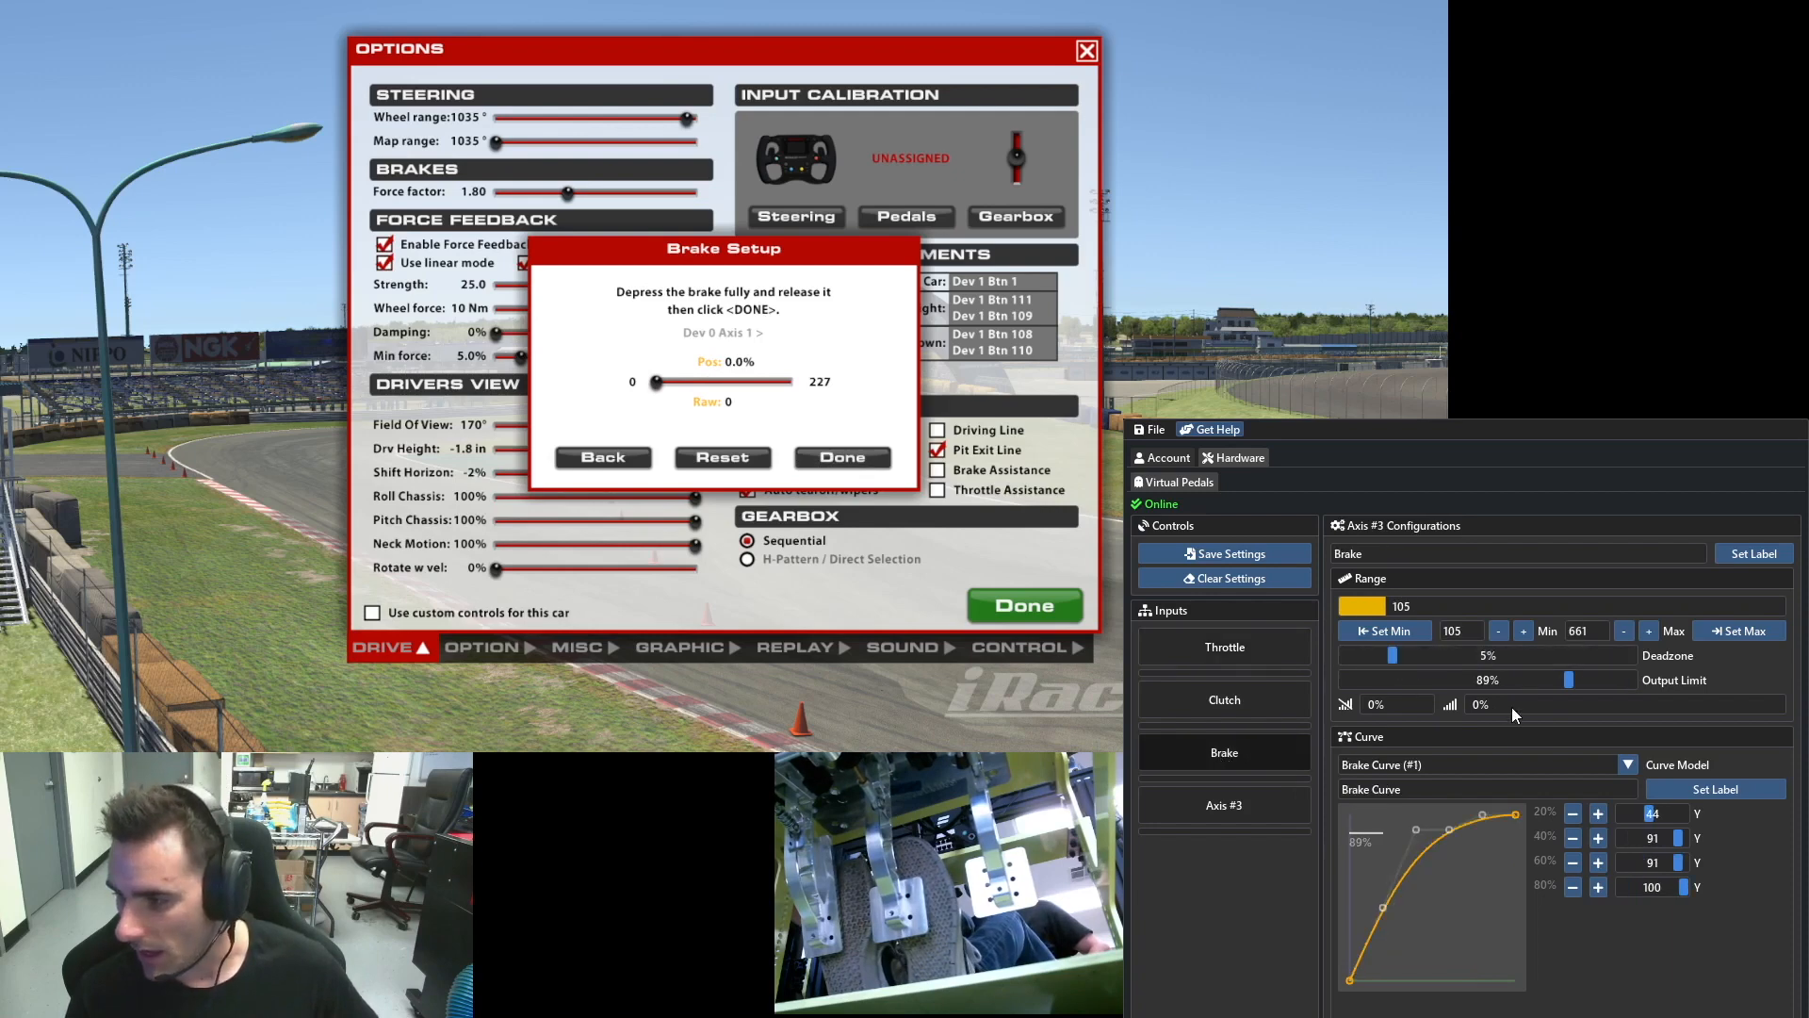
pyautogui.moveTo(1569, 680); pyautogui.dragTo(1633, 698)
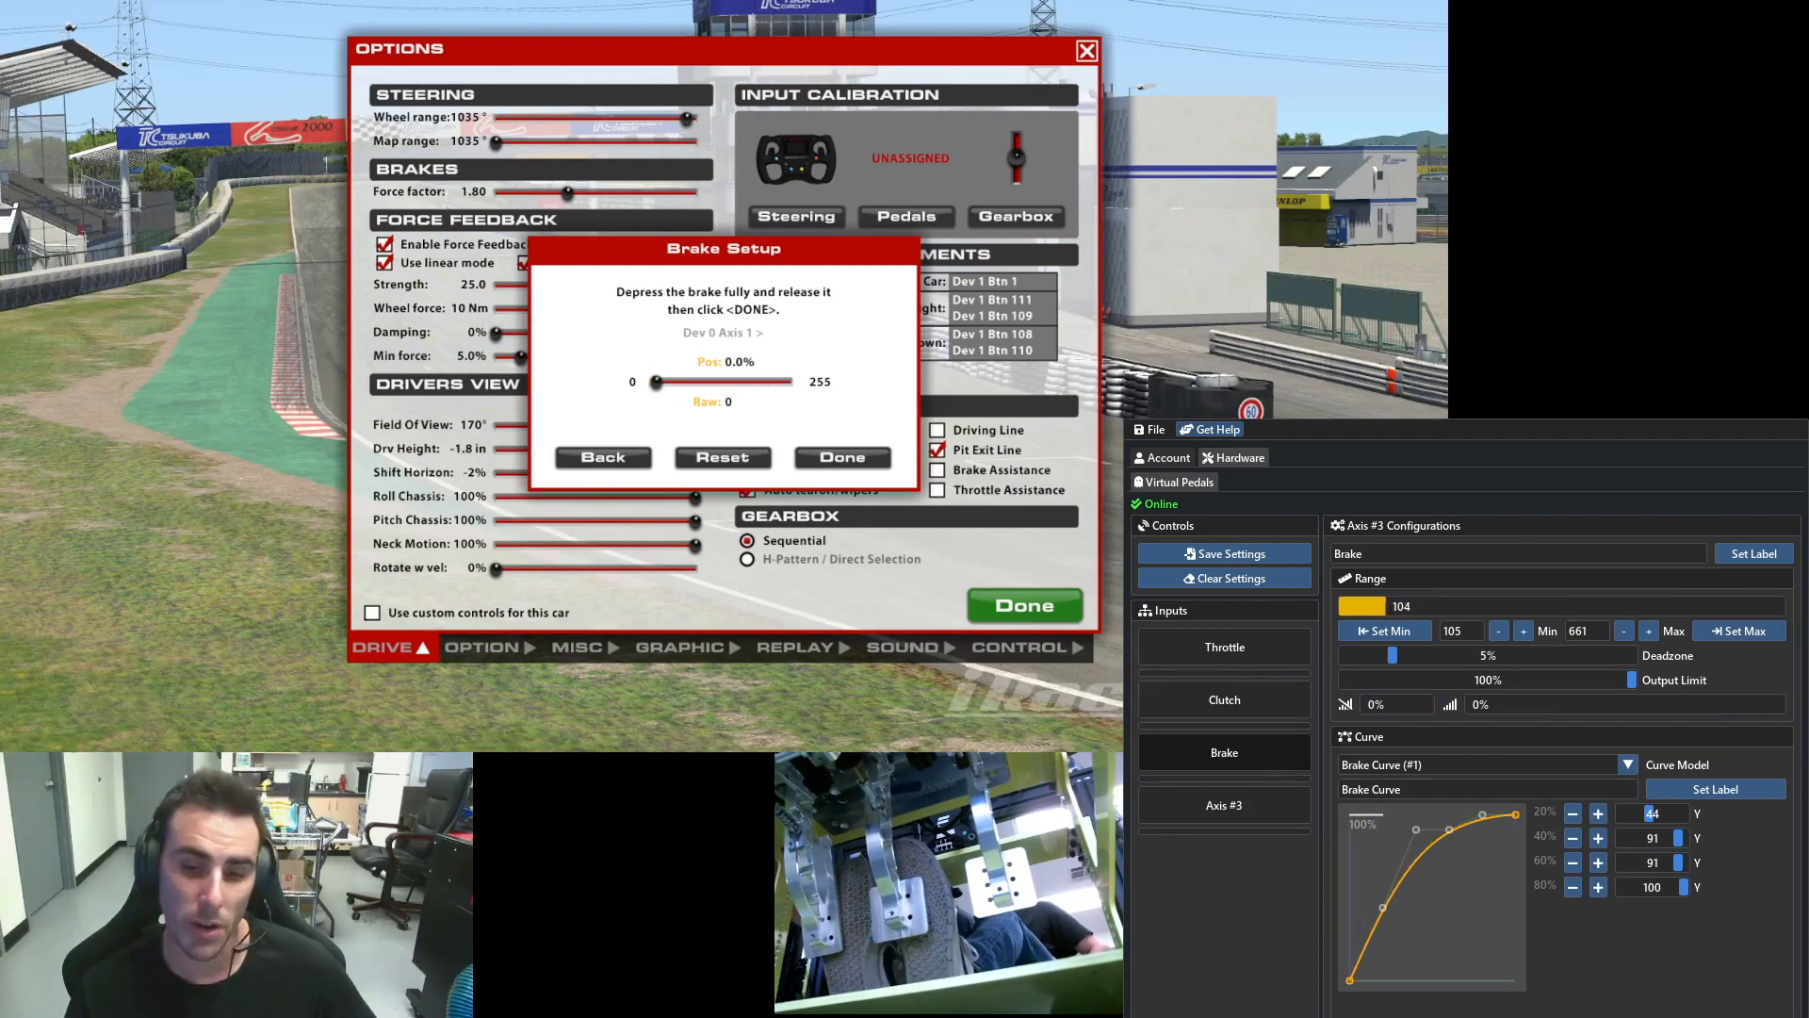
# Try a lower brake output limit of 83%, and return it to 100%
pyautogui.moveTo(1631, 679); pyautogui.dragTo(1536, 682)
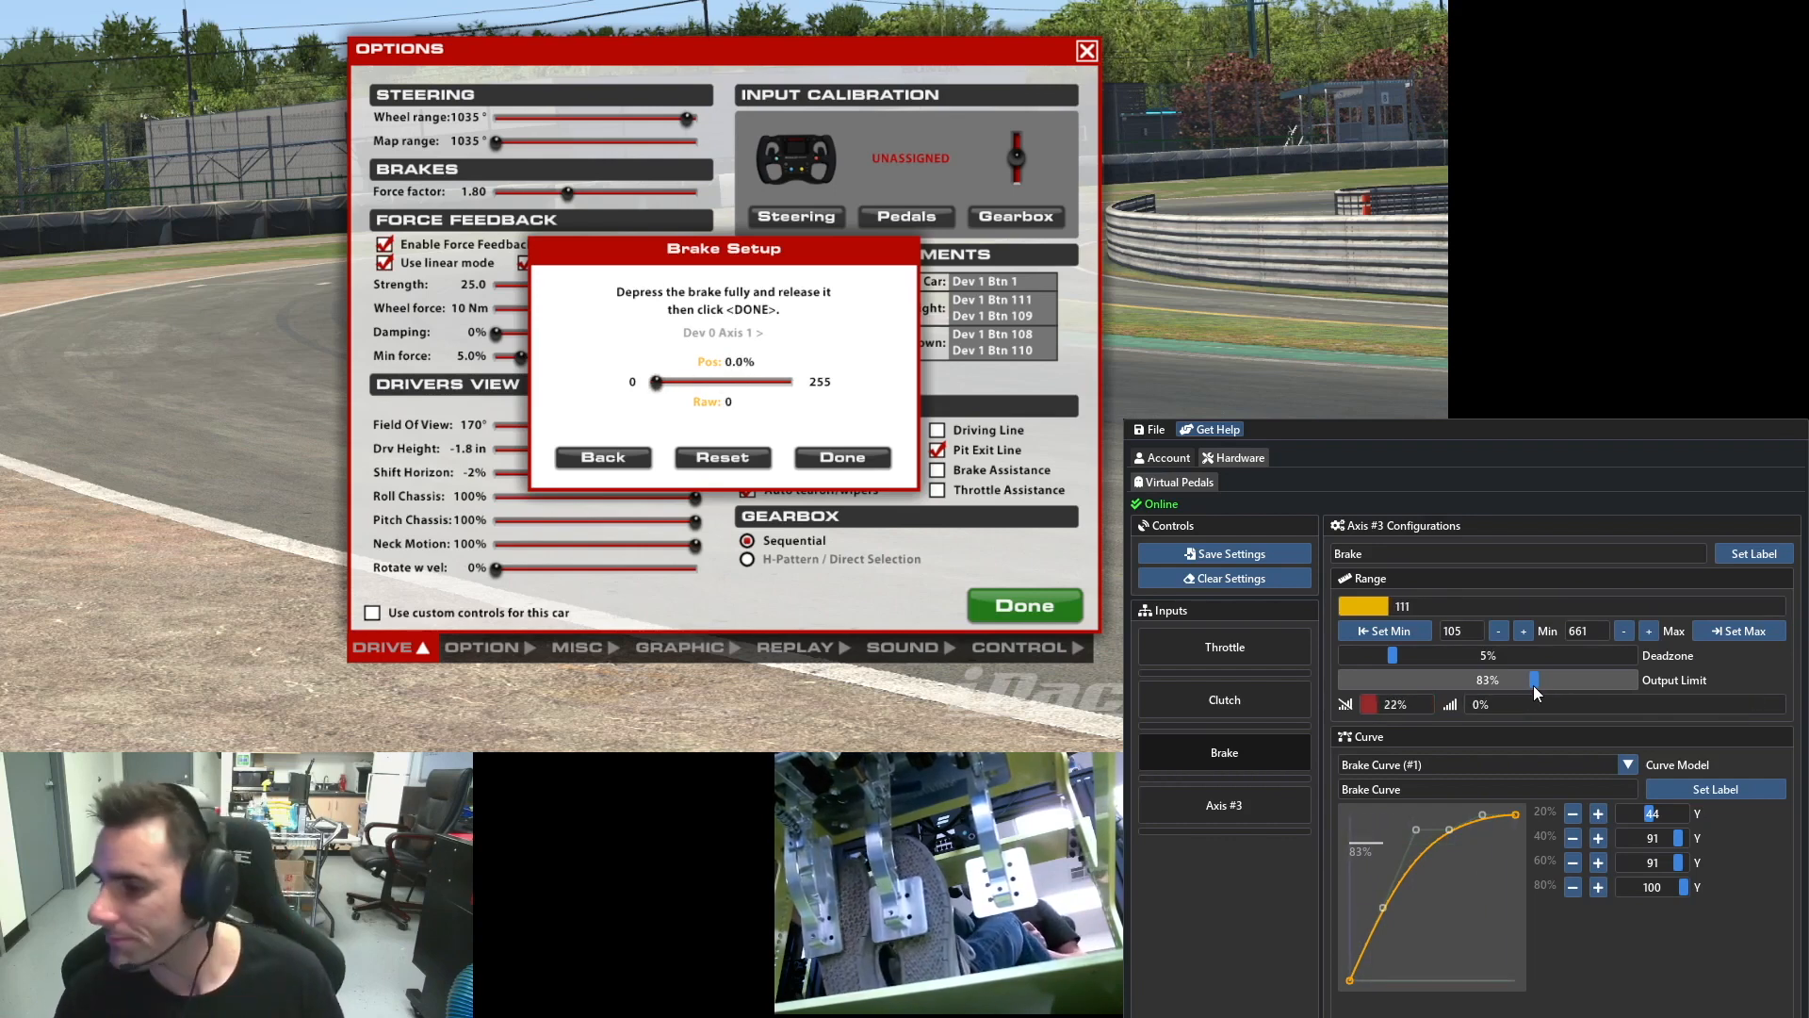
pyautogui.moveTo(1534, 680); pyautogui.dragTo(1724, 692)
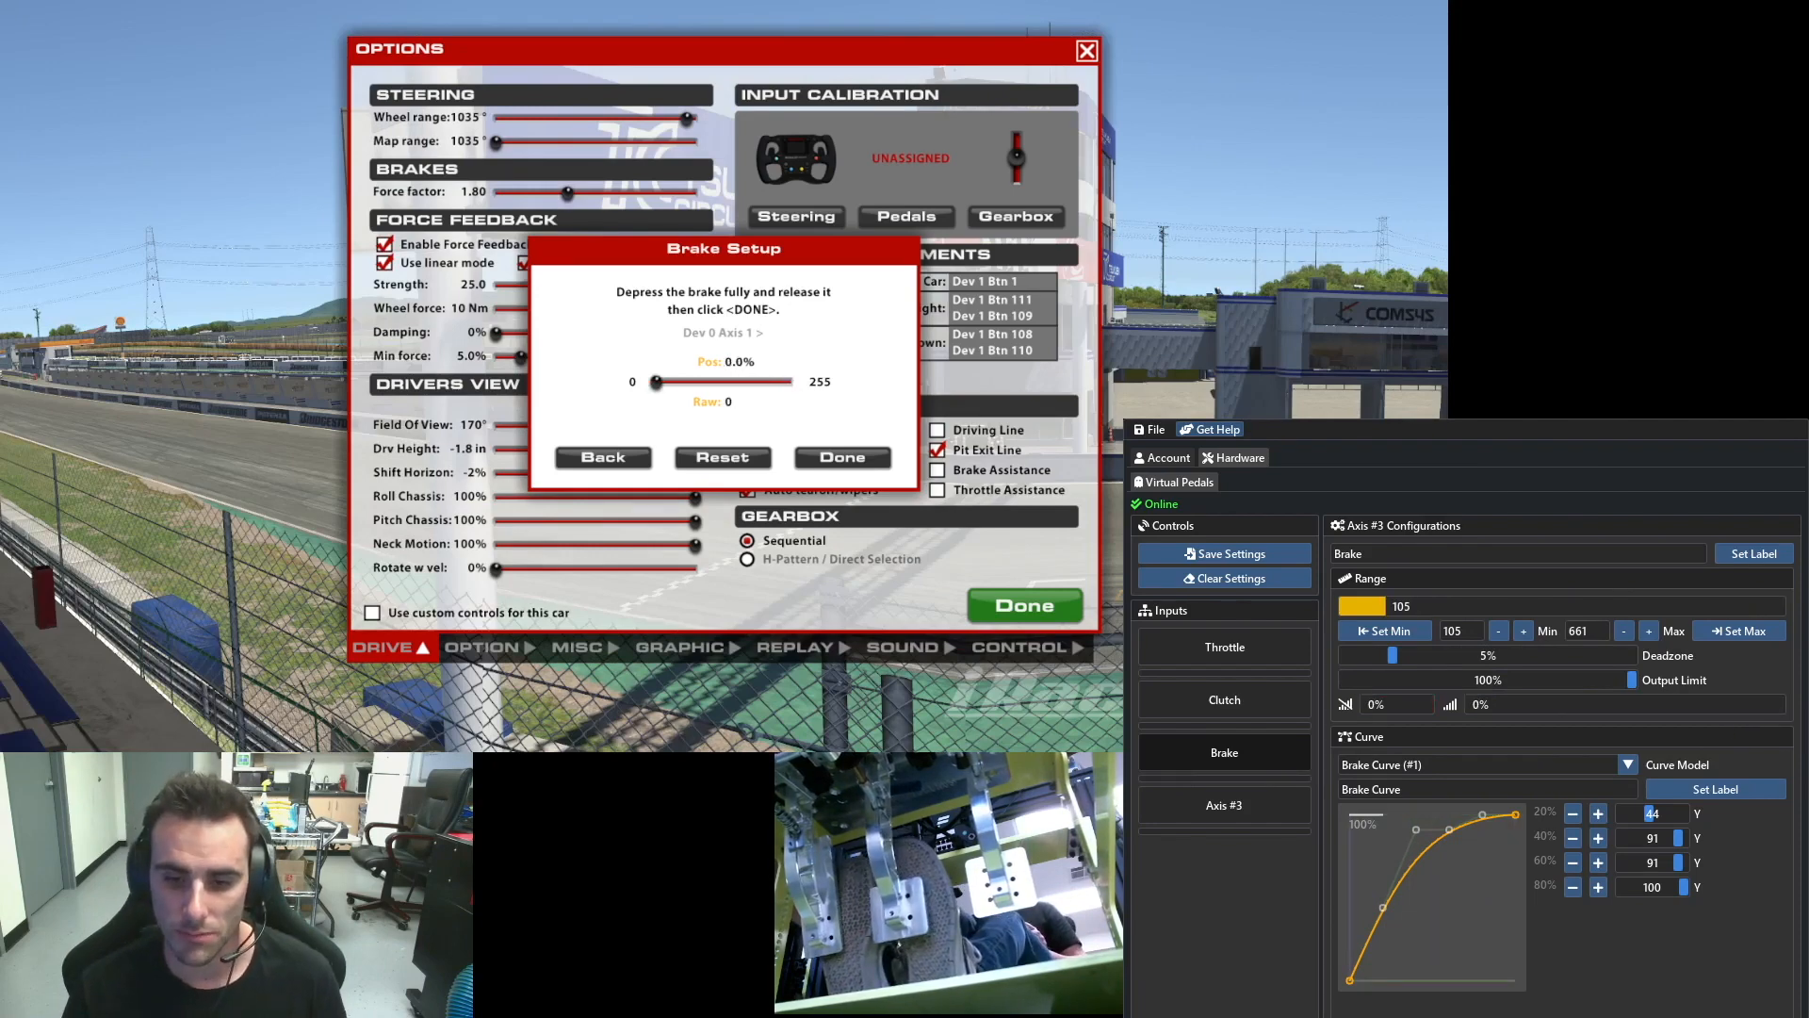
# Accept the brake setup in iRacing, and complete the clutch calibration with auto clutch turned off
pyautogui.click(831, 460)
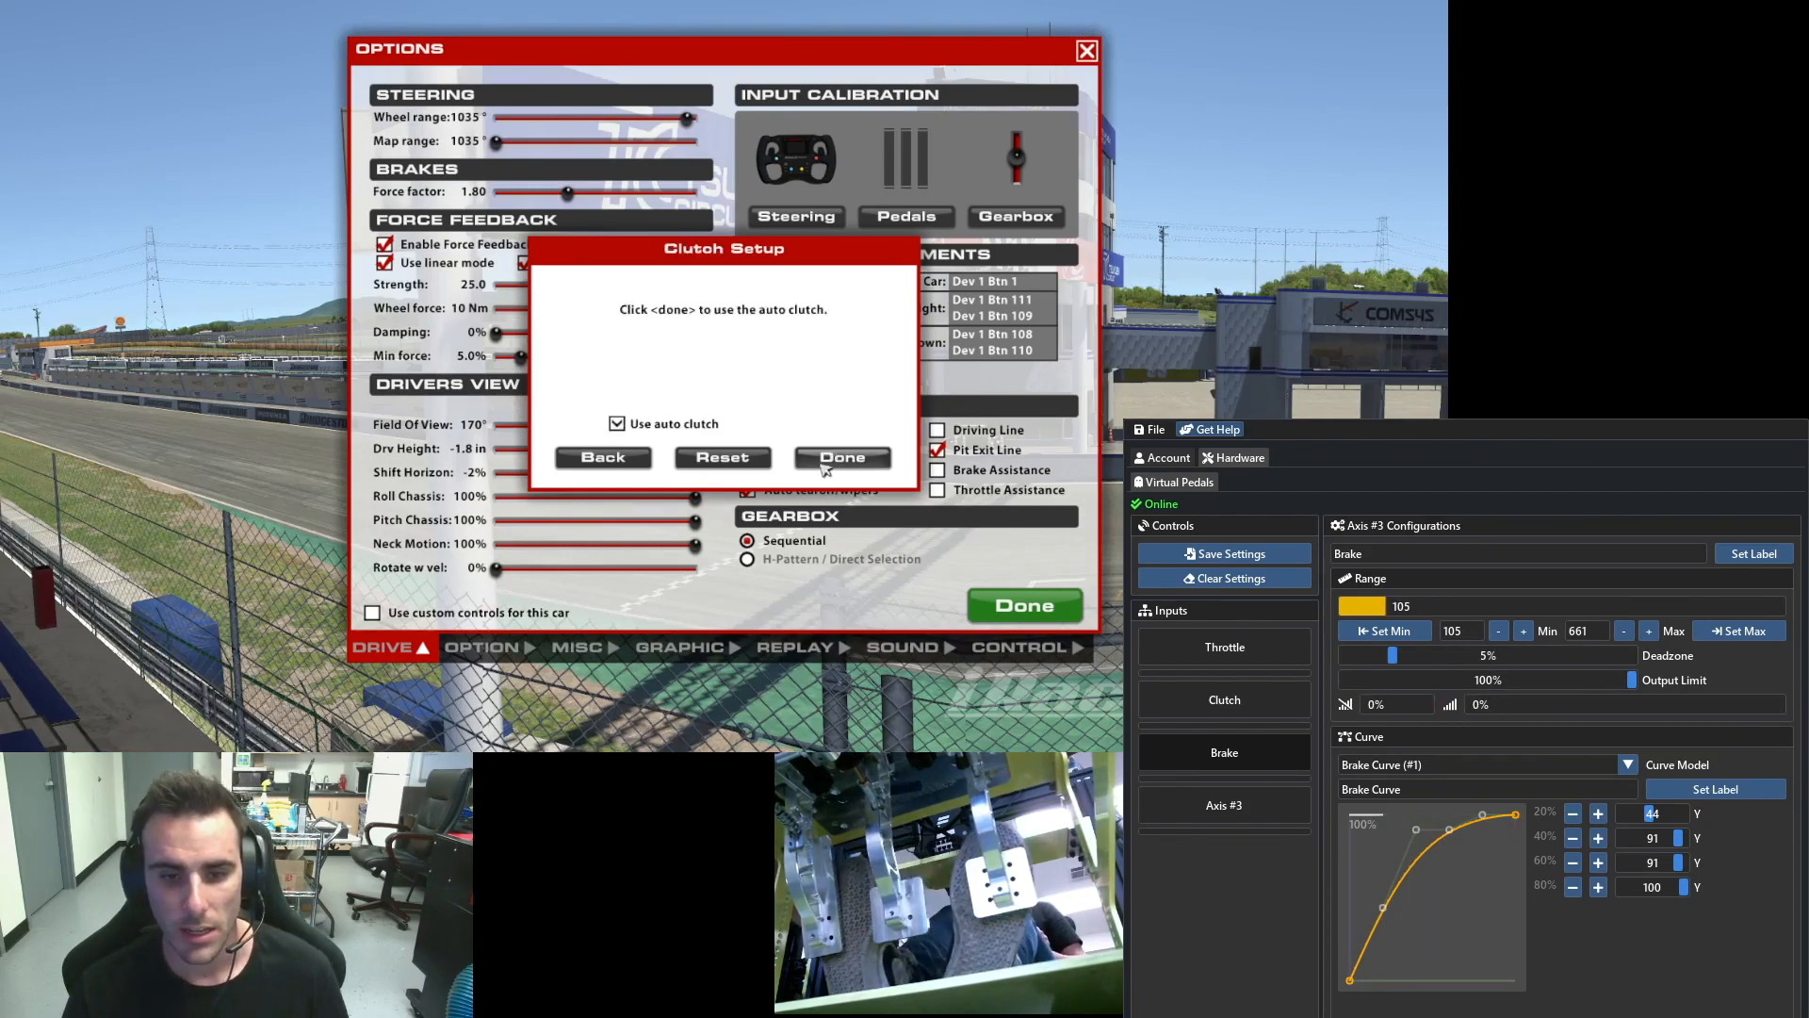
pyautogui.click(682, 423)
pyautogui.click(682, 442)
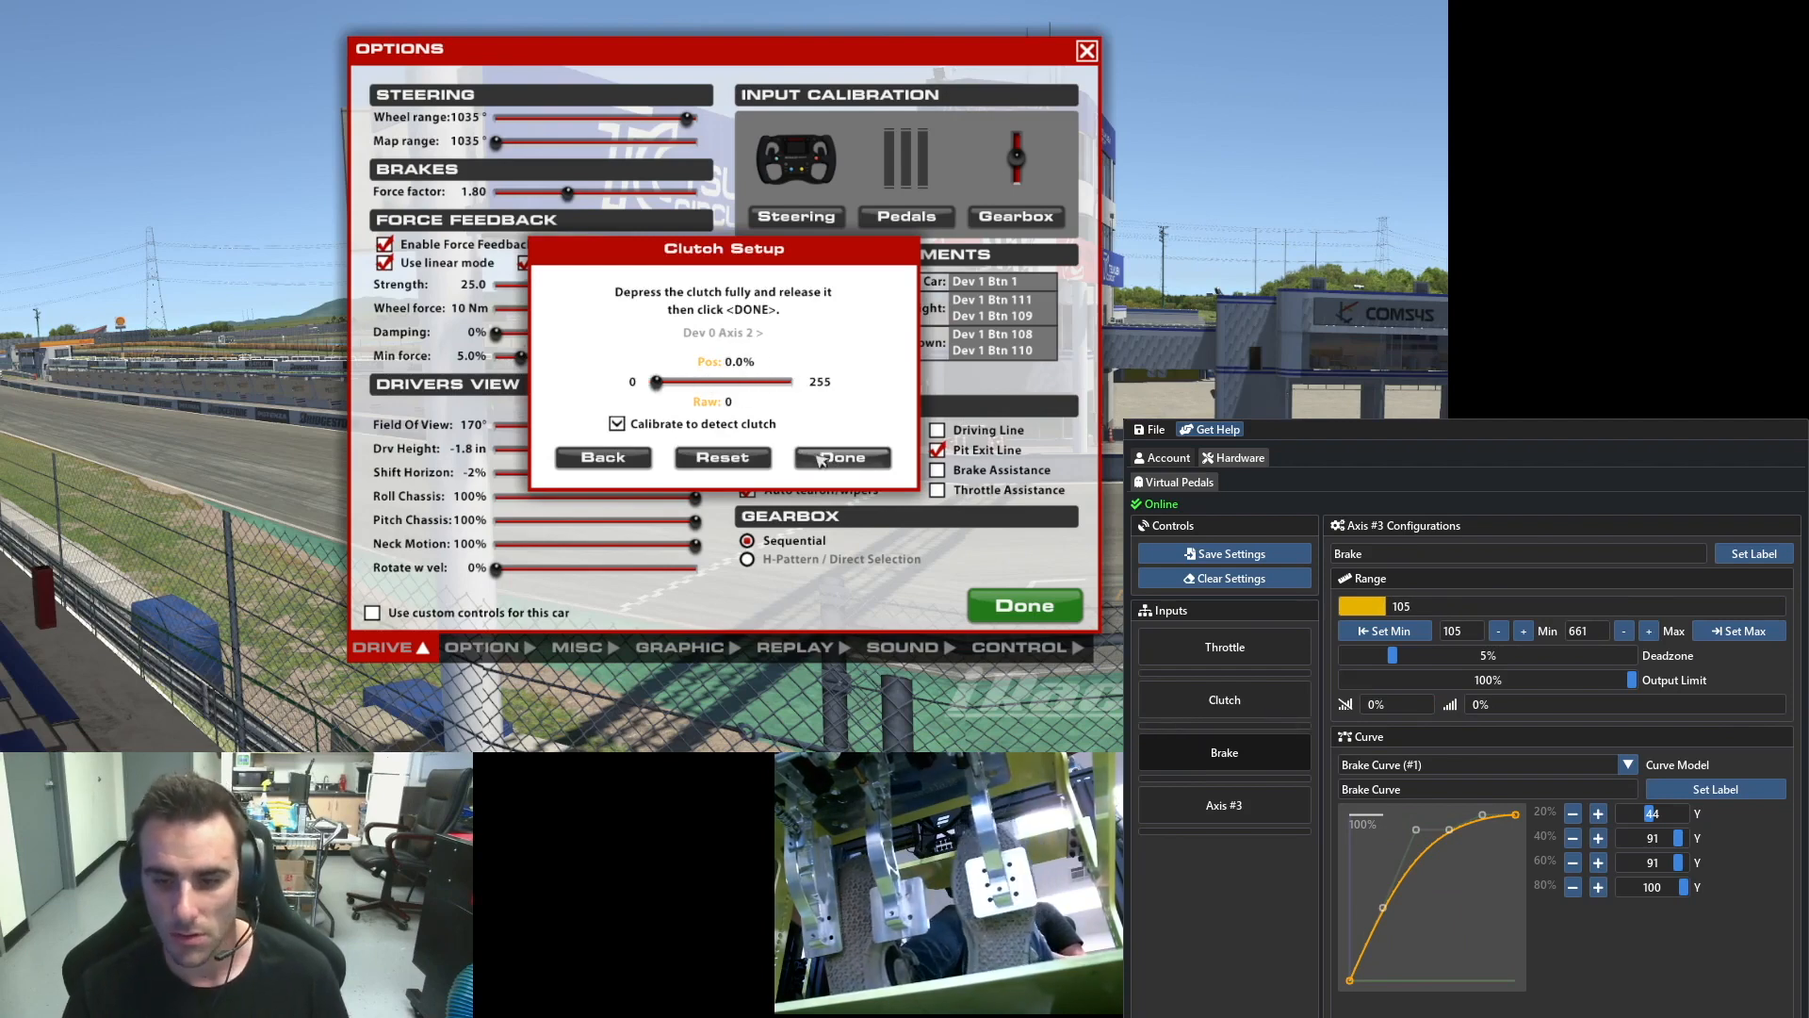
pyautogui.click(829, 460)
pyautogui.click(837, 460)
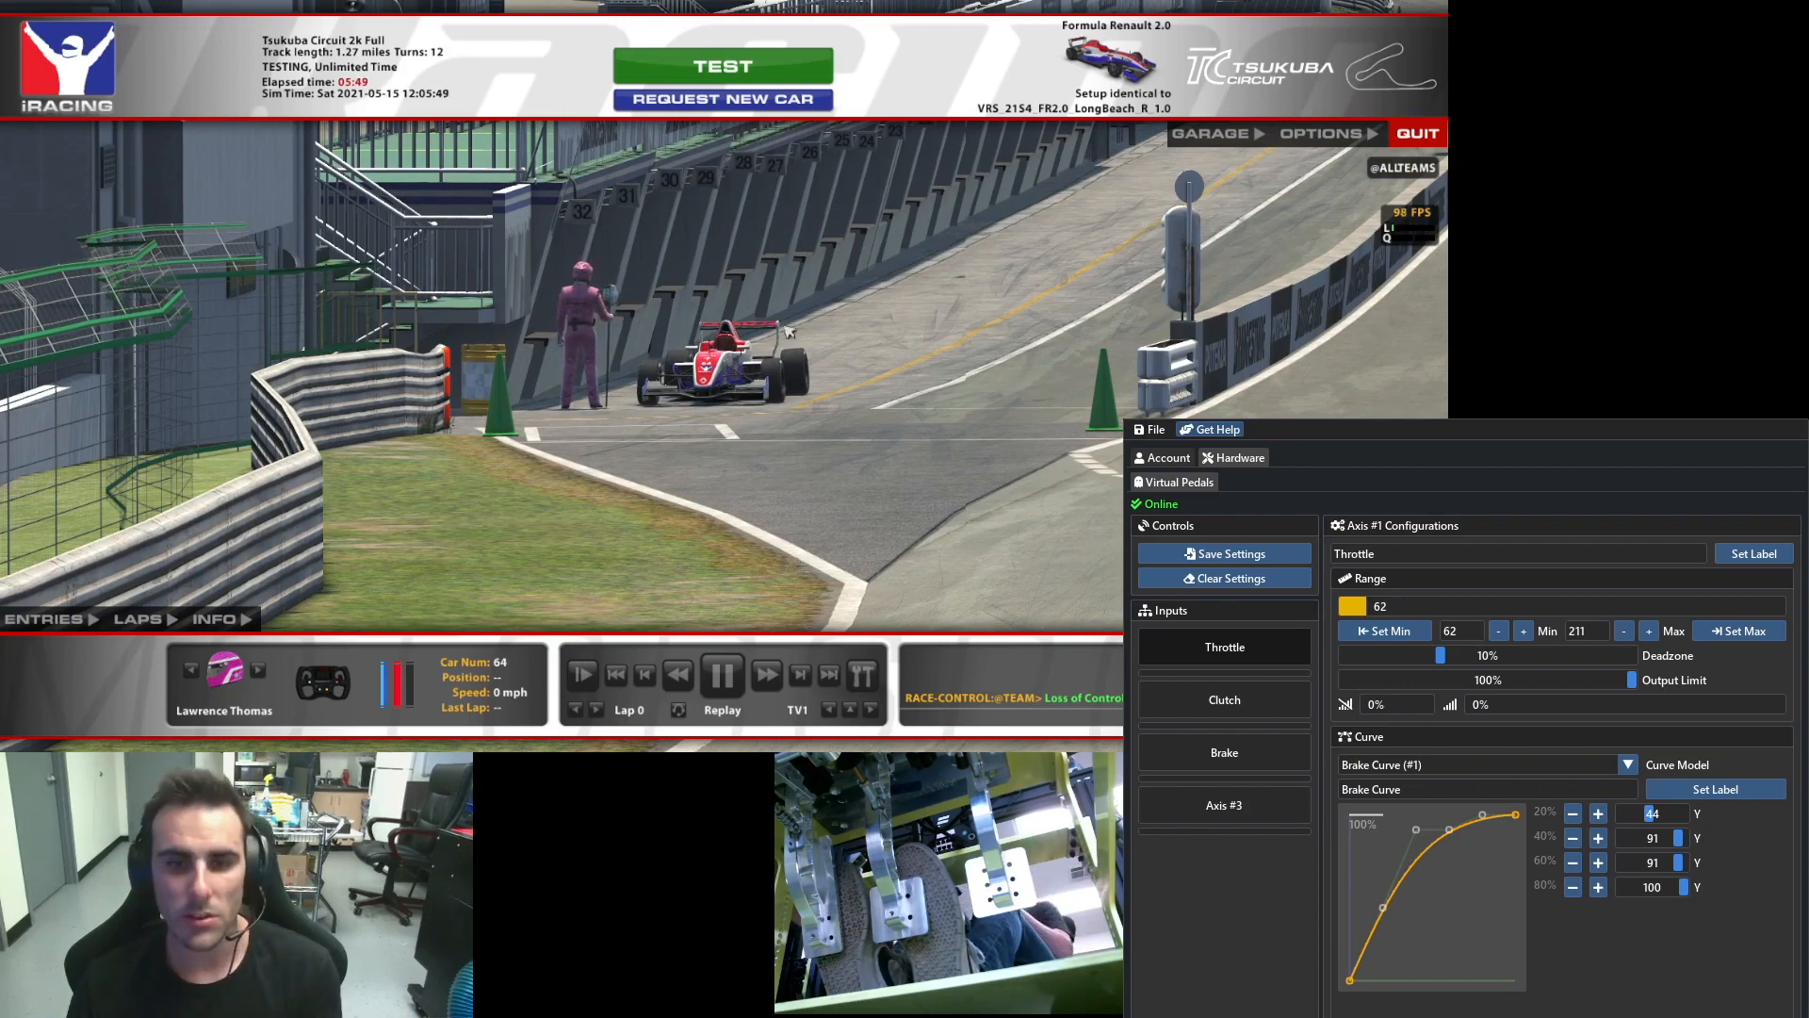
# Start the iRacing test drive and switch the throttle axis's curve model to F1 Throttle (#0)
pyautogui.click(787, 81)
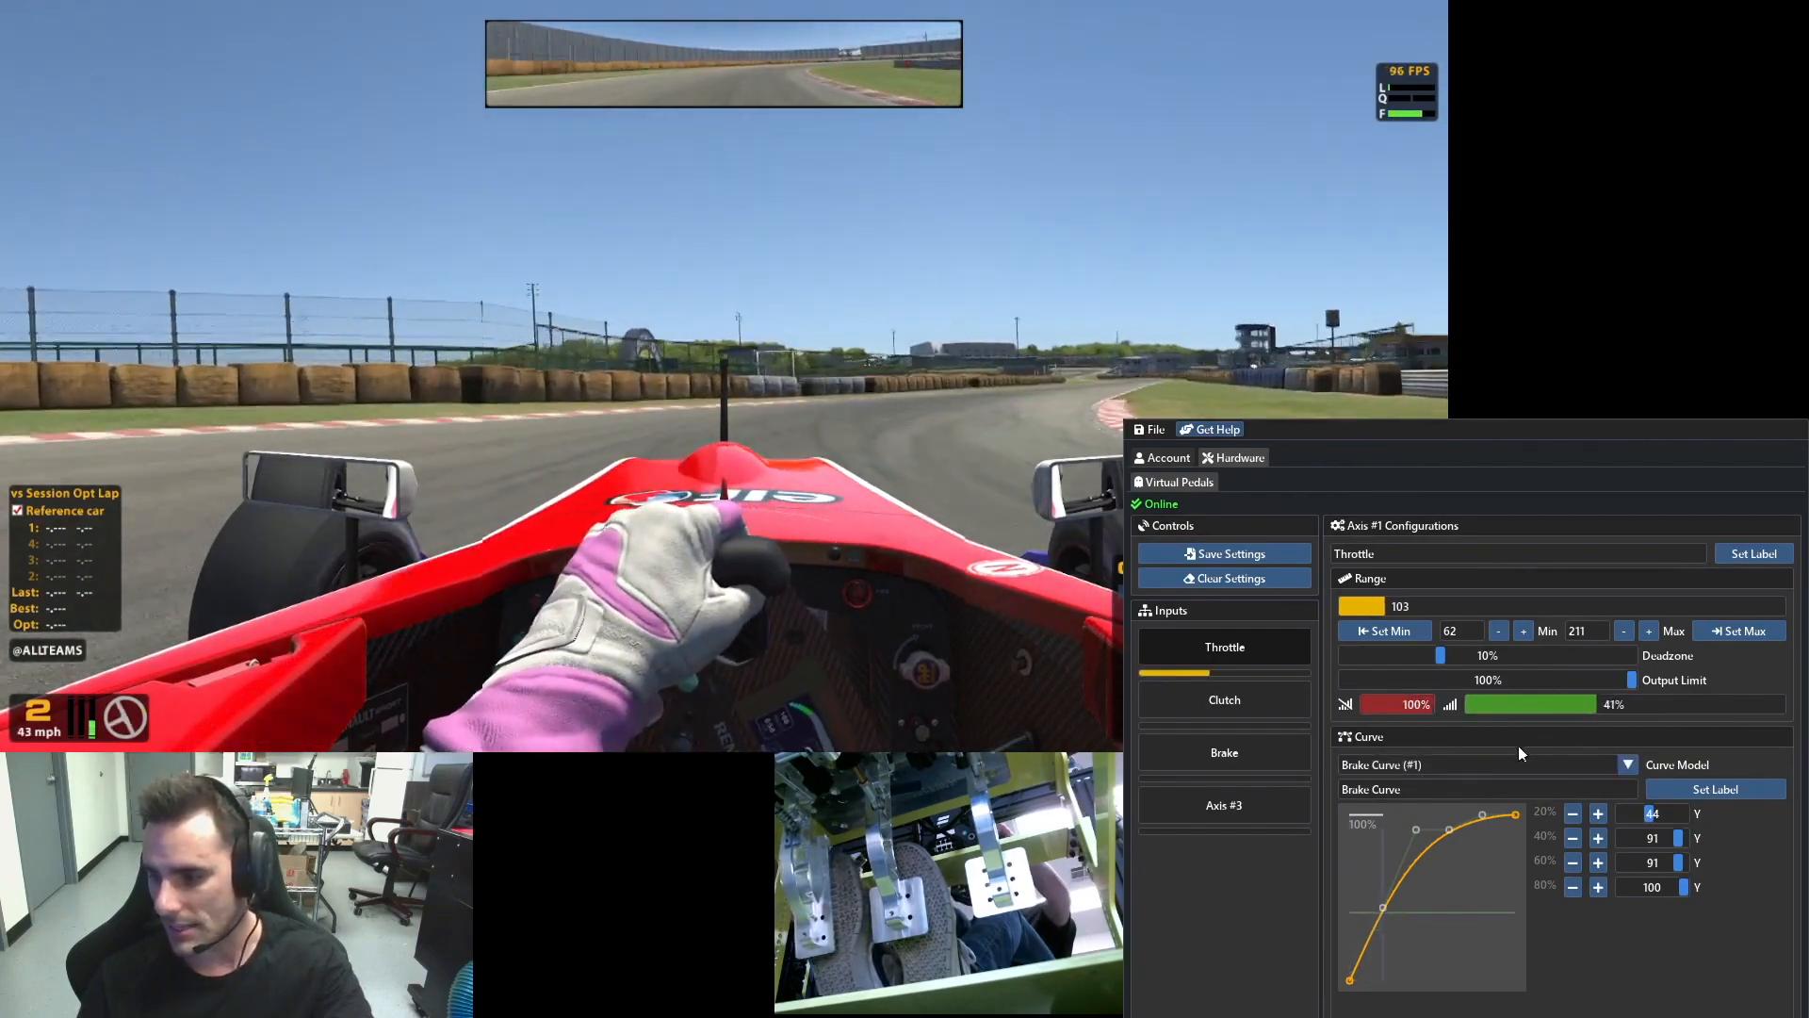
pyautogui.click(1517, 763)
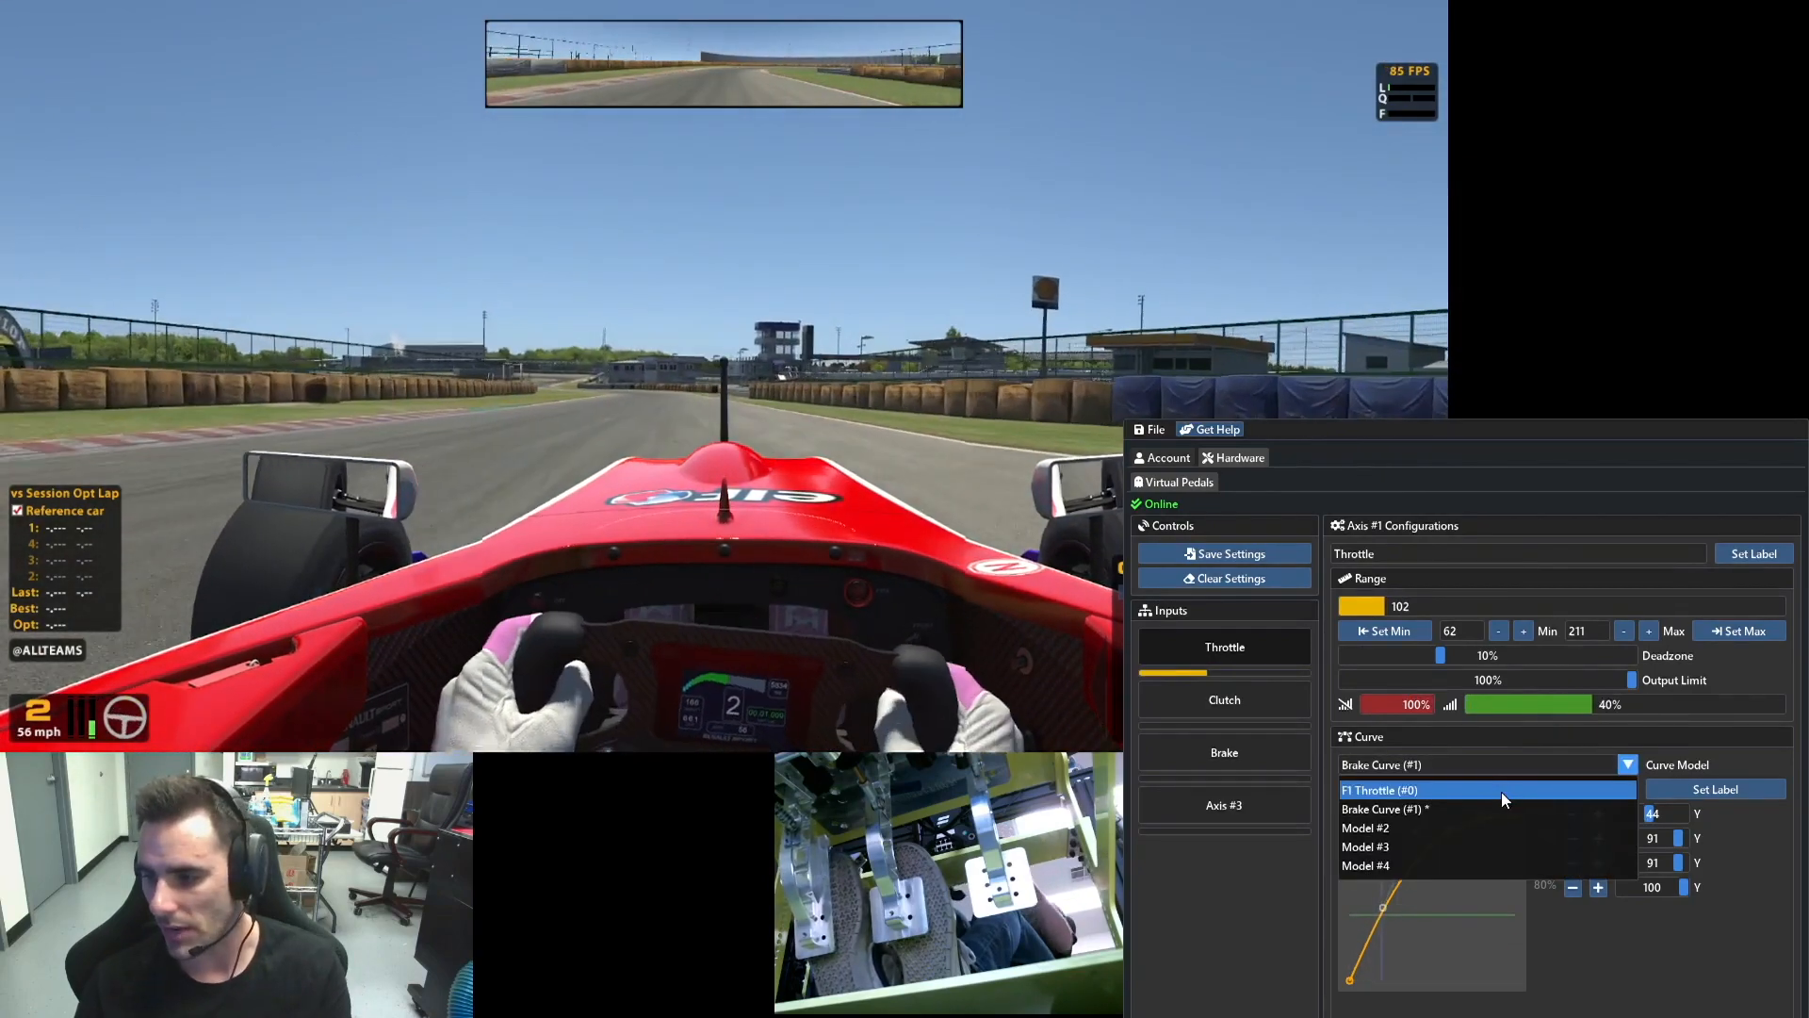
pyautogui.click(1502, 790)
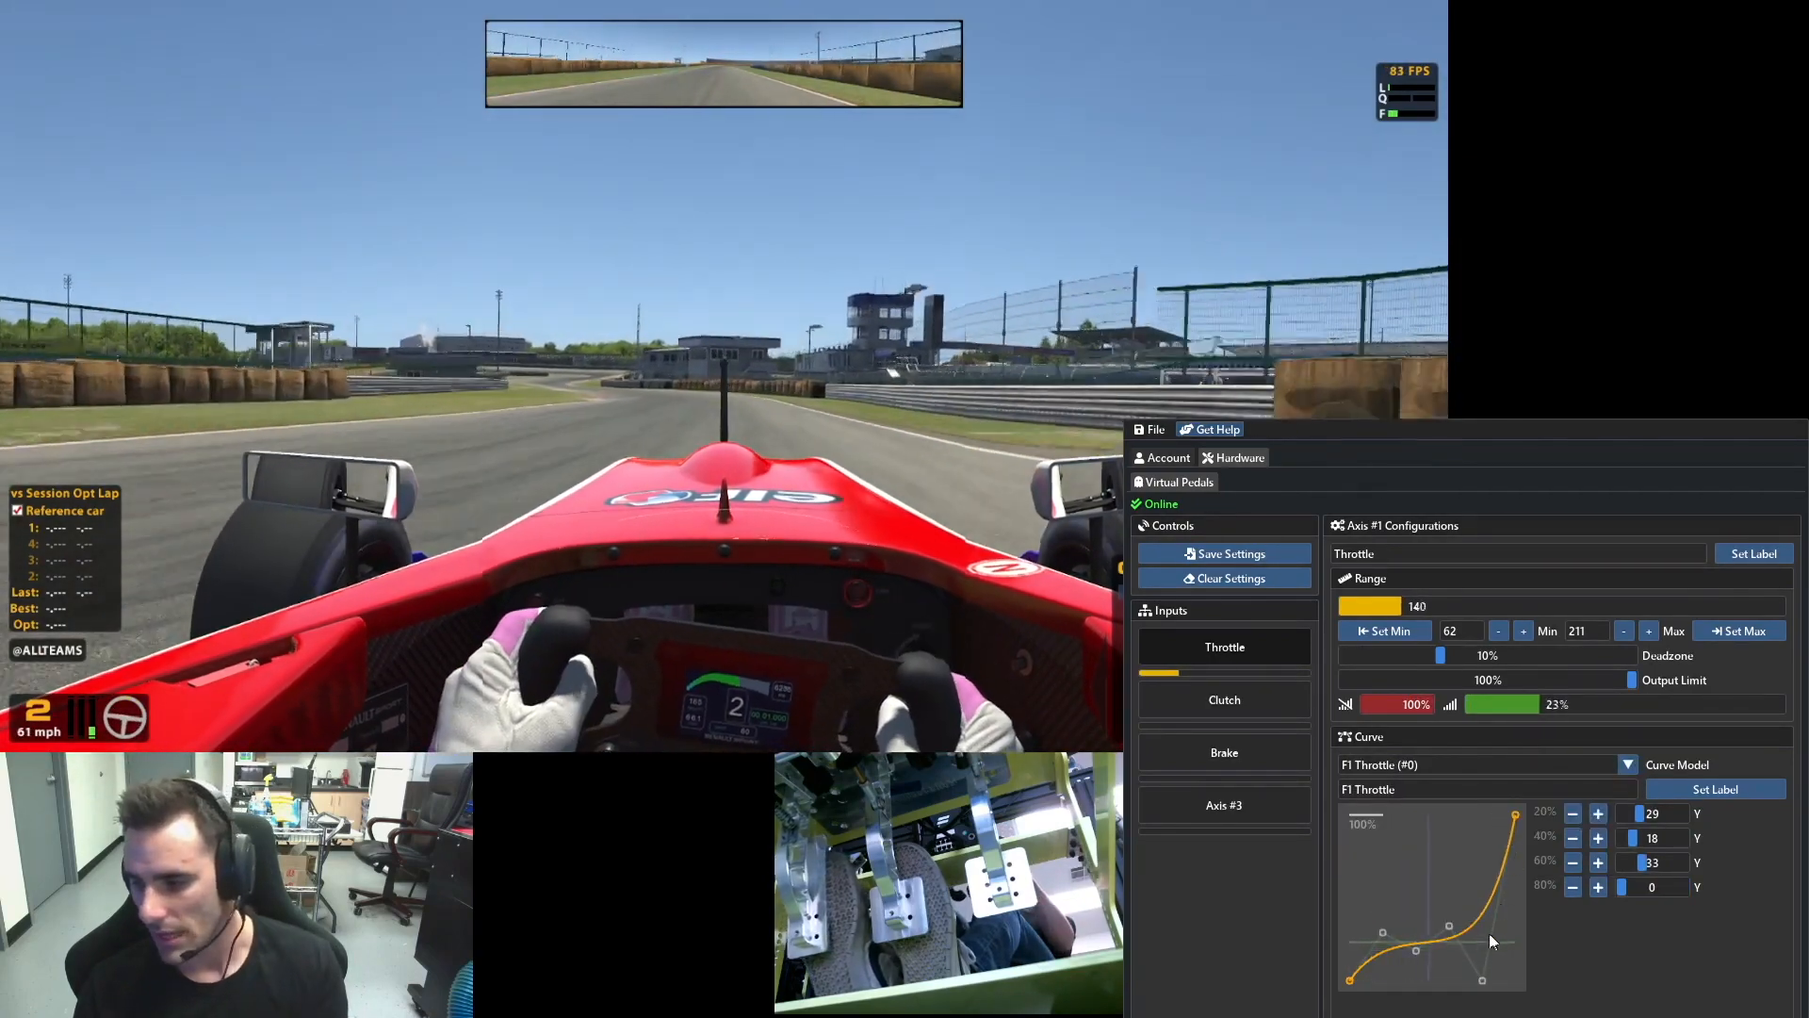